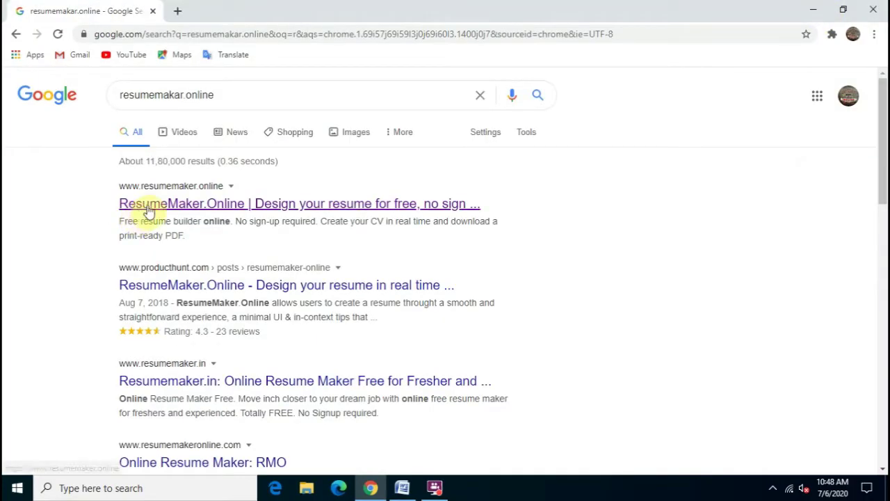
- Open the ResumeMaker.Online search result in a new tab and switch to that tab
right_click(147, 209)
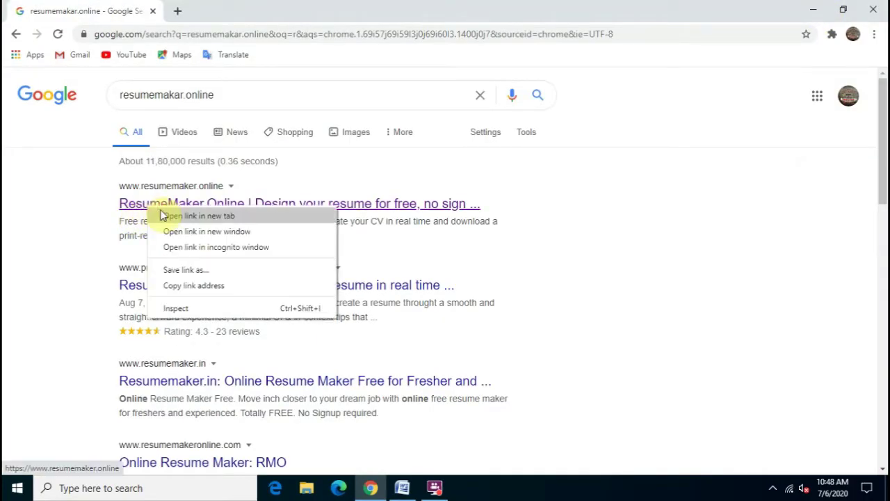
click(182, 213)
click(201, 10)
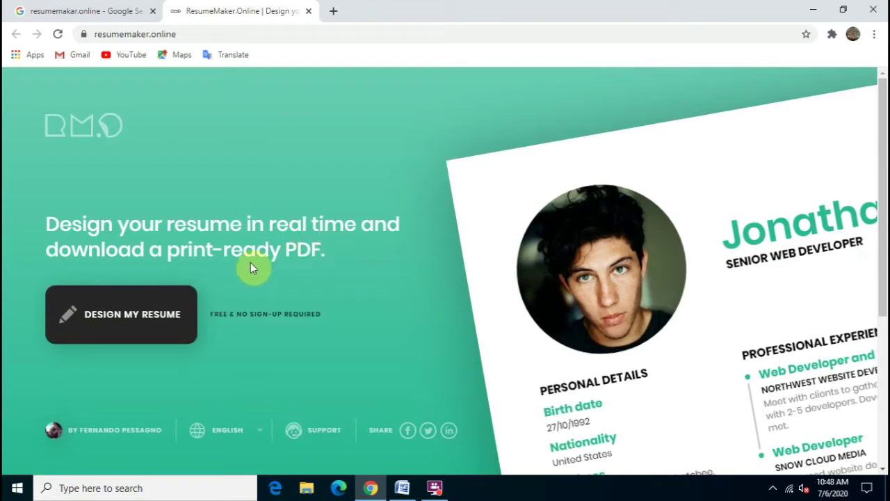
- Start a new resume and set its colour theme to magenta
click(131, 308)
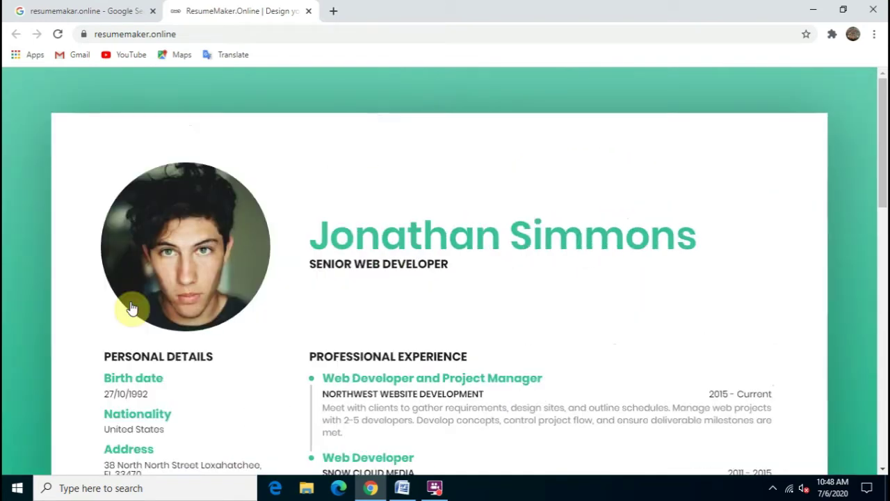
scroll(470, 268, down, 1)
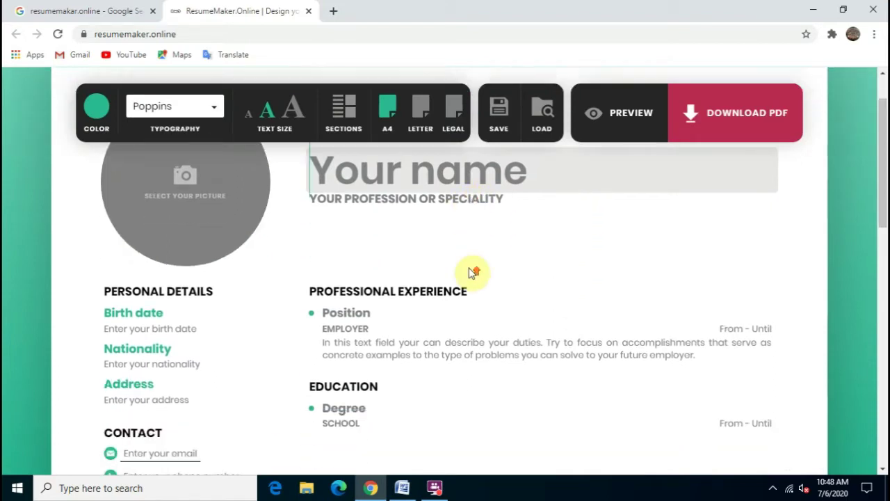
scroll(98, 123, up, 1)
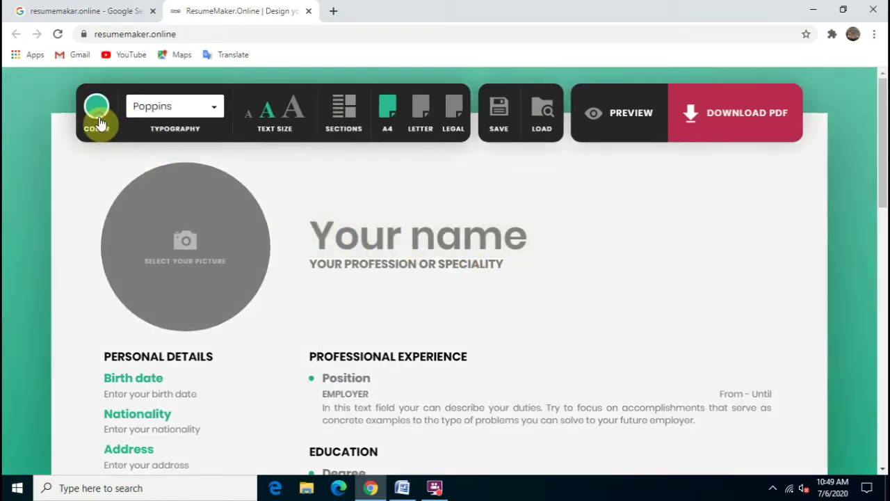
click(99, 122)
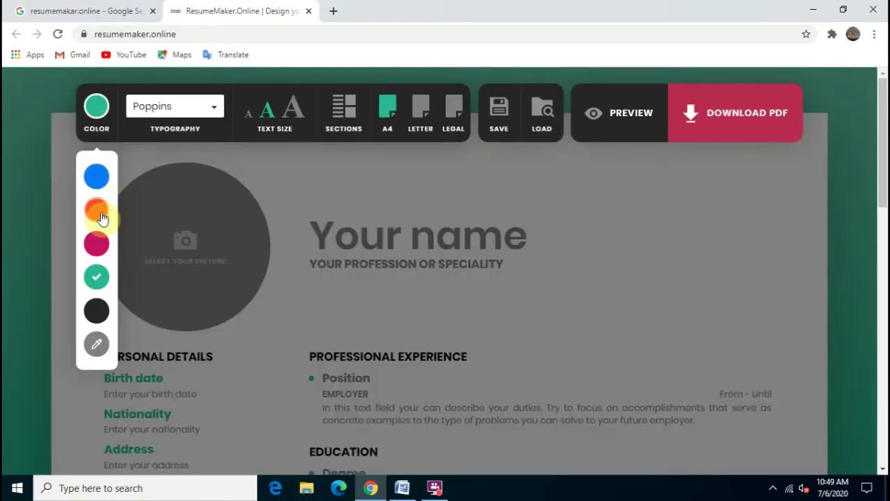
click(96, 210)
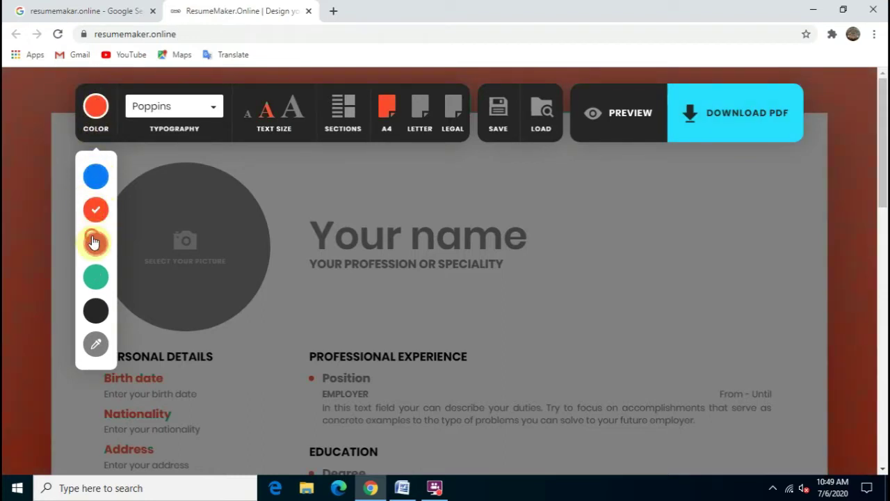
click(94, 242)
click(500, 302)
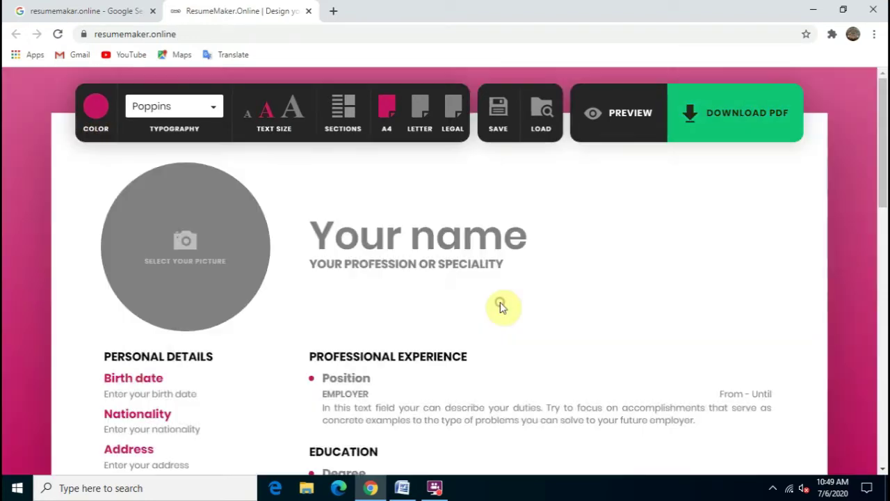
- Use PASSPORT_PHOTO as the resume's profile picture
click(149, 248)
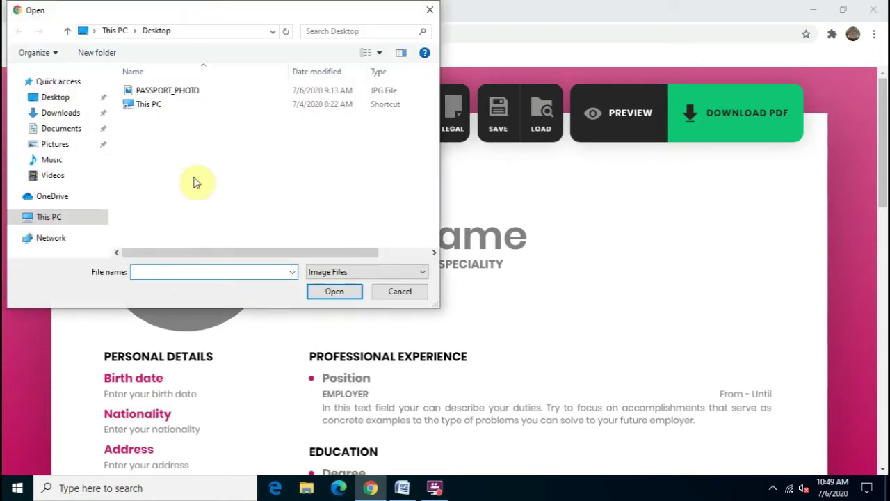
double_click(215, 91)
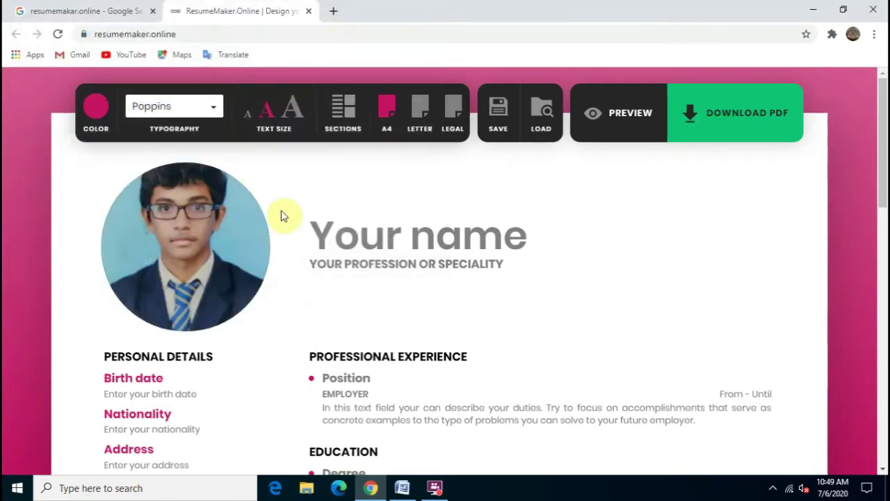
click(442, 233)
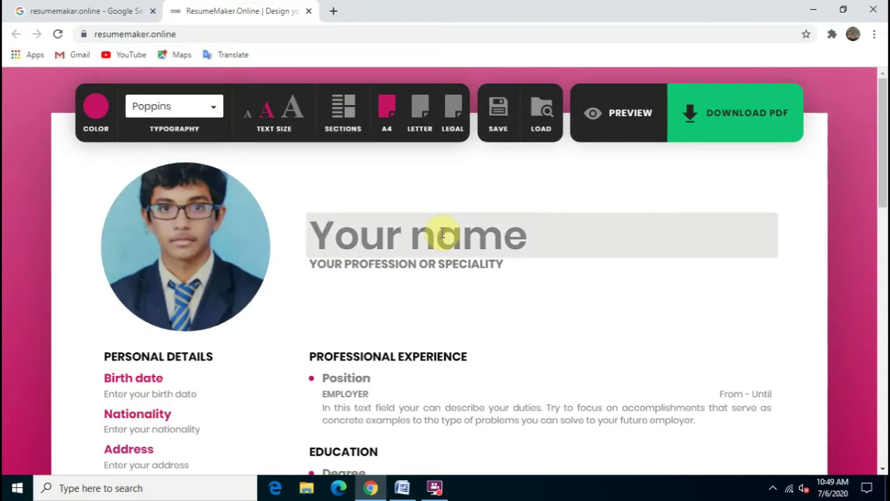
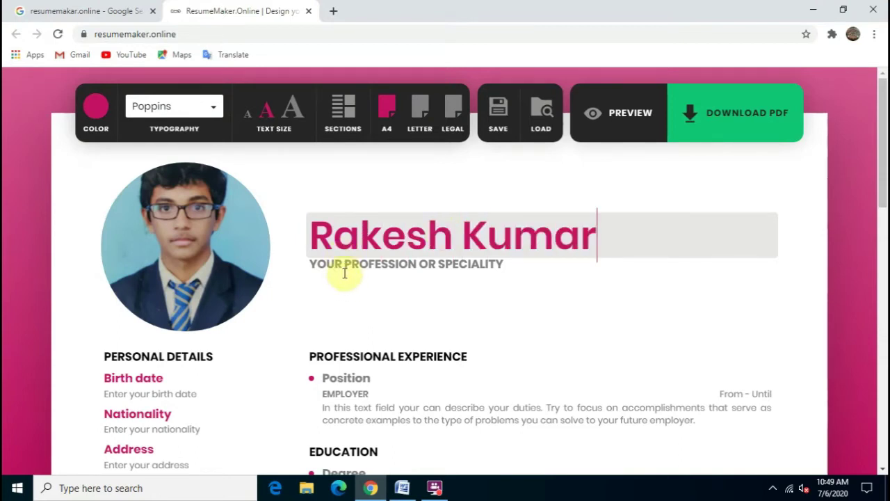
click(347, 270)
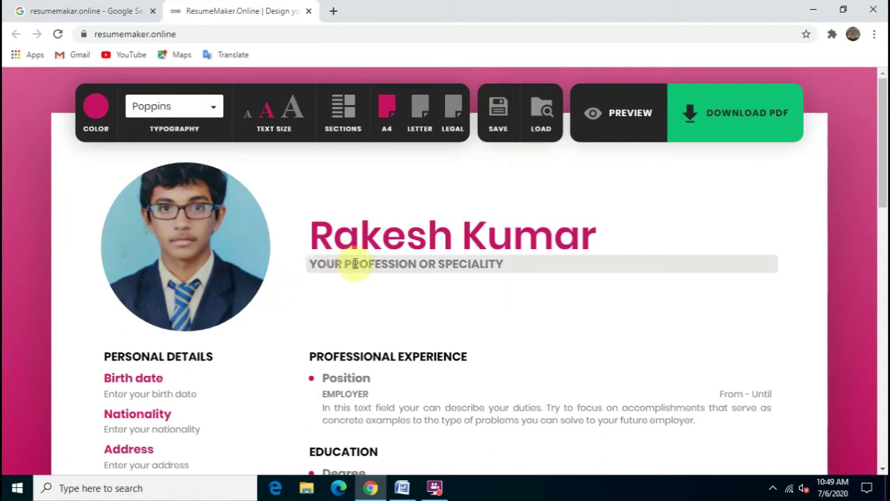
text(IT SOFTWERE DEVELOPER)
key(Tab)
text(14/05/)
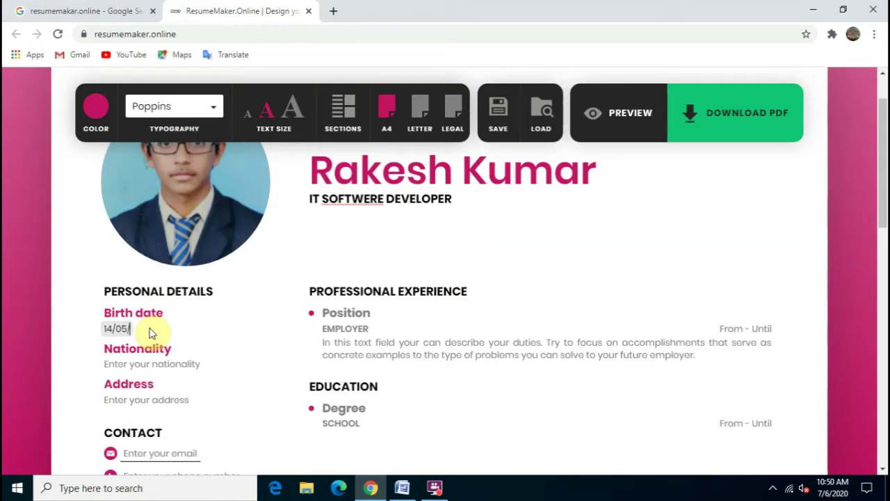
text(19)
text(998)
click(213, 311)
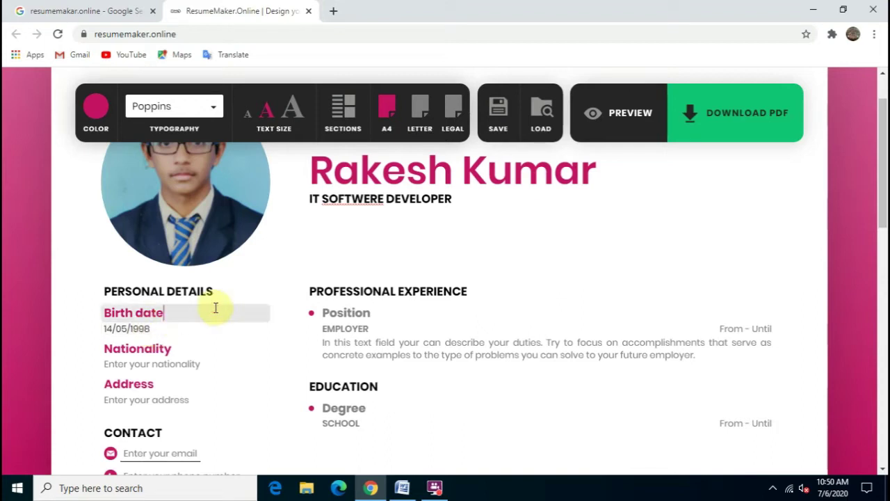
click(167, 364)
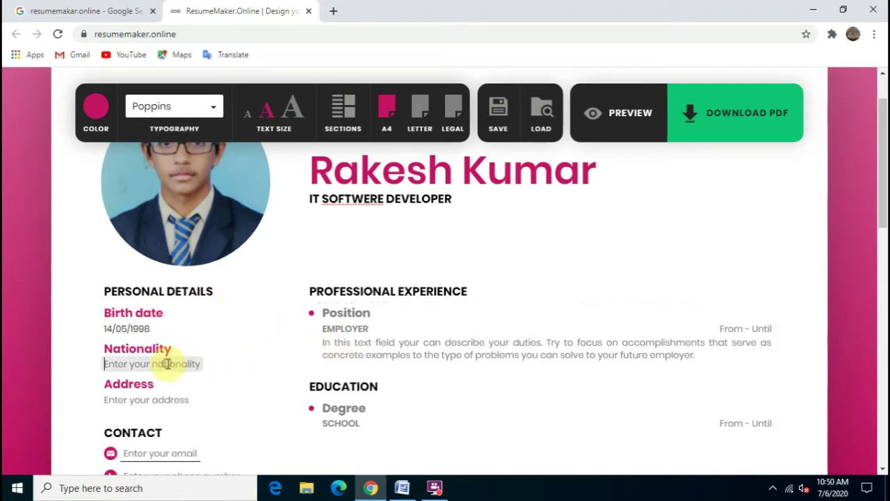
text(Indian)
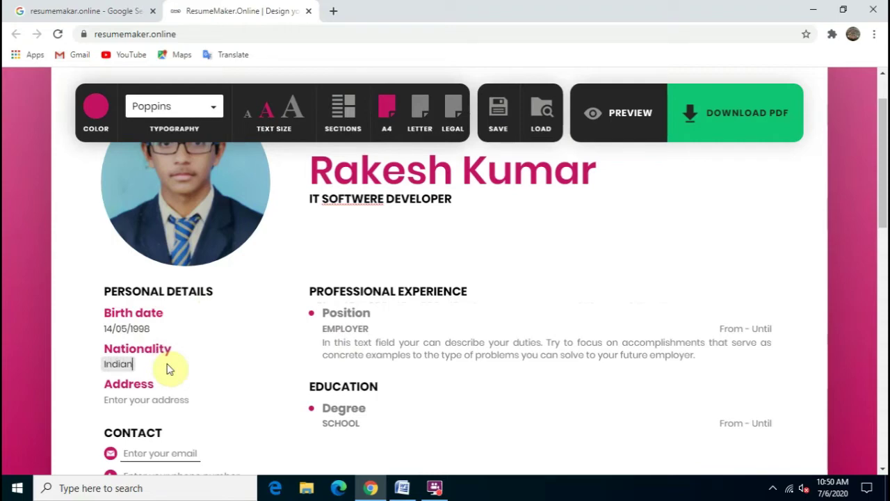
scroll(185, 364, down, 2)
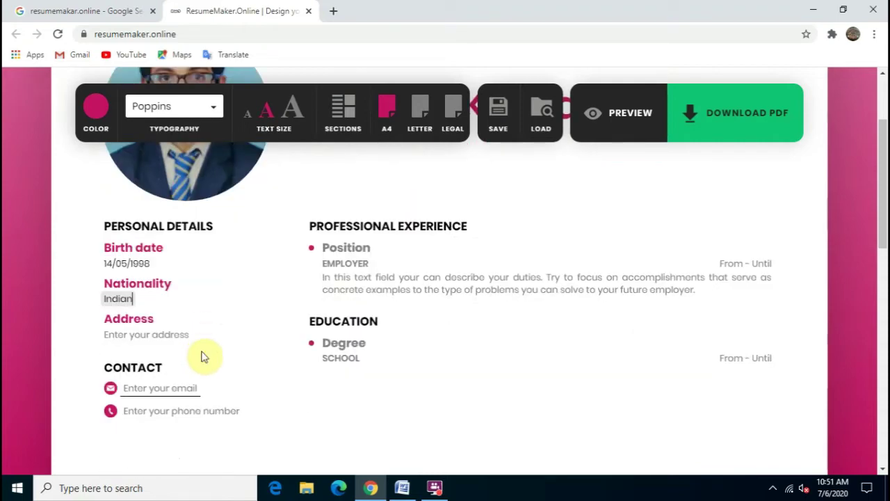
- Fill in the postal address, the contact e-mail address and the phone number
click(169, 332)
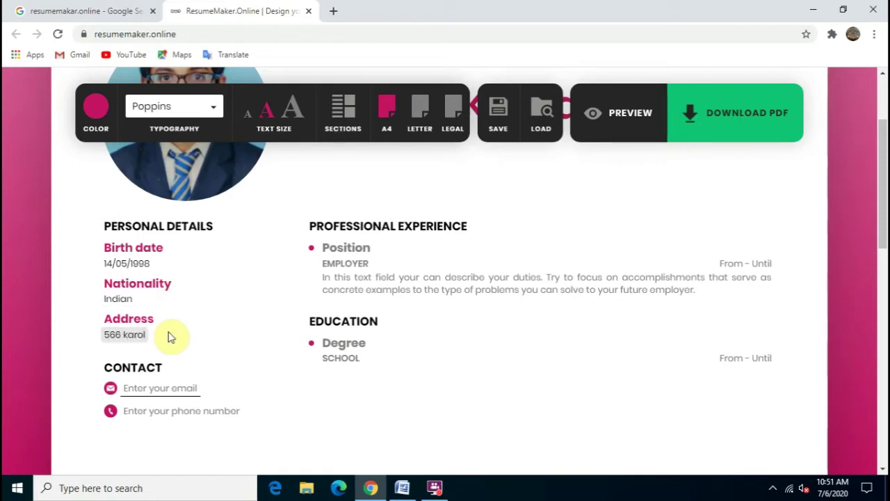
click(165, 387)
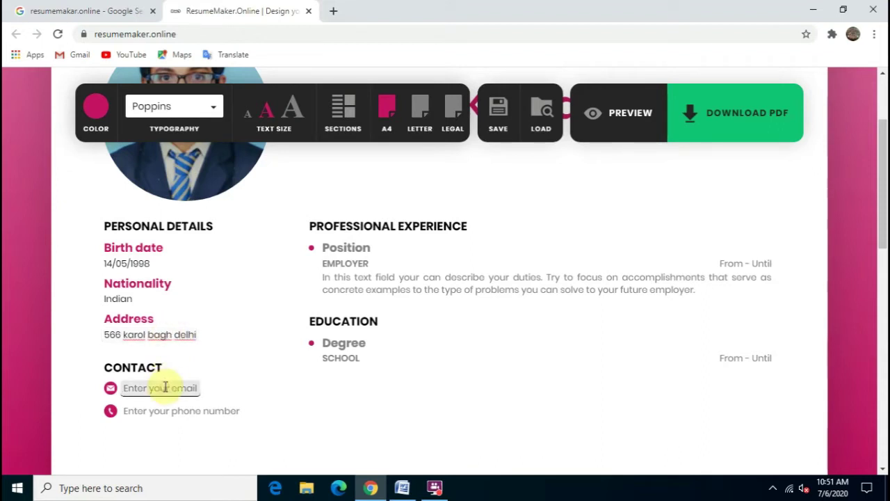
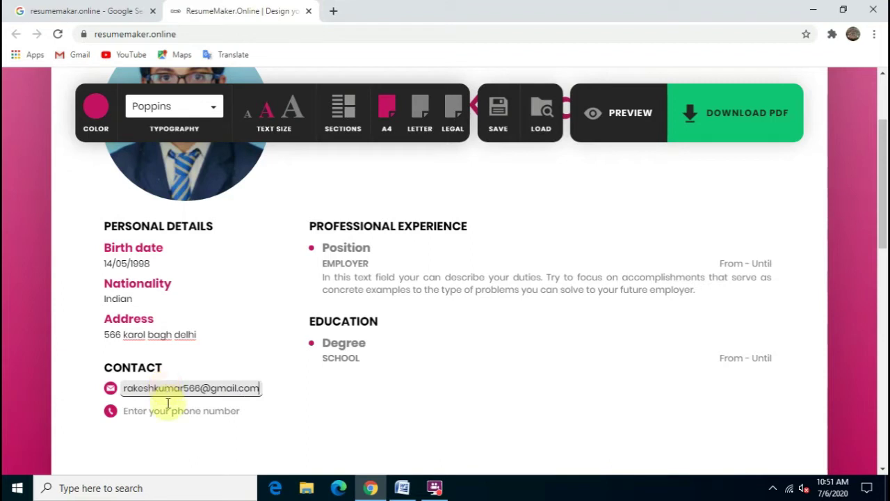
click(167, 413)
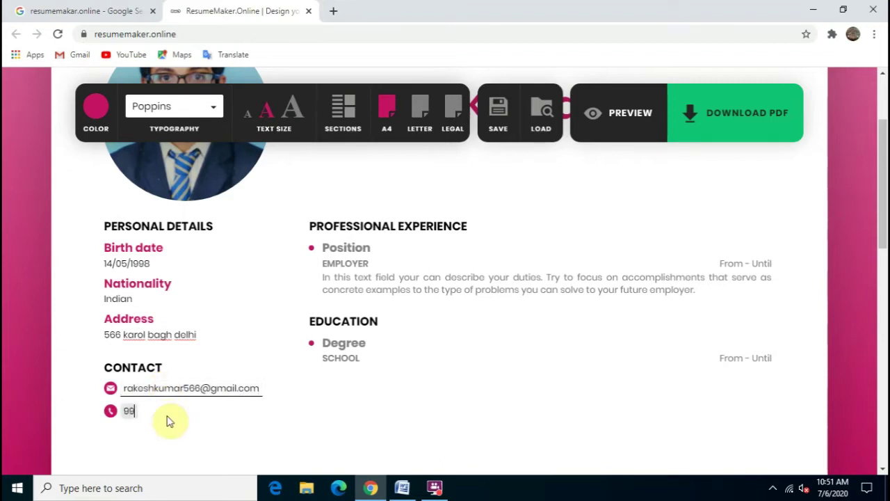
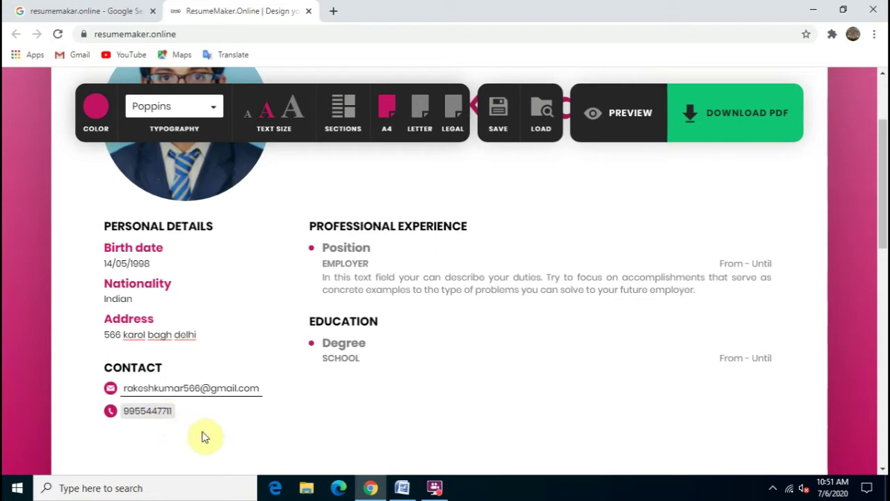
click(273, 429)
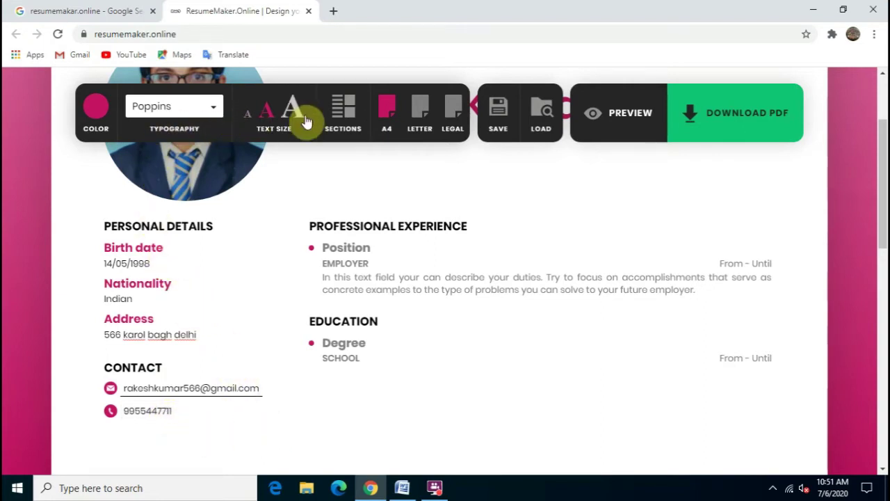
- Switch on the Profile / Objective and Marital Status sections
click(334, 118)
click(154, 193)
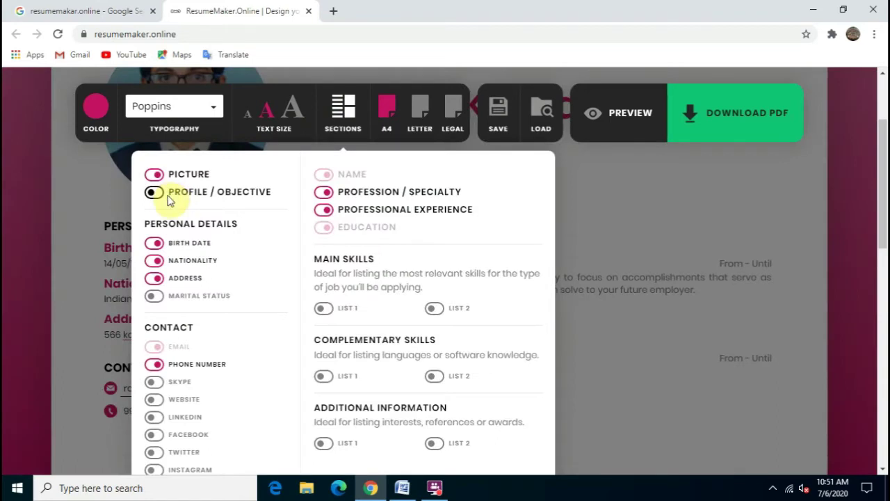
click(154, 194)
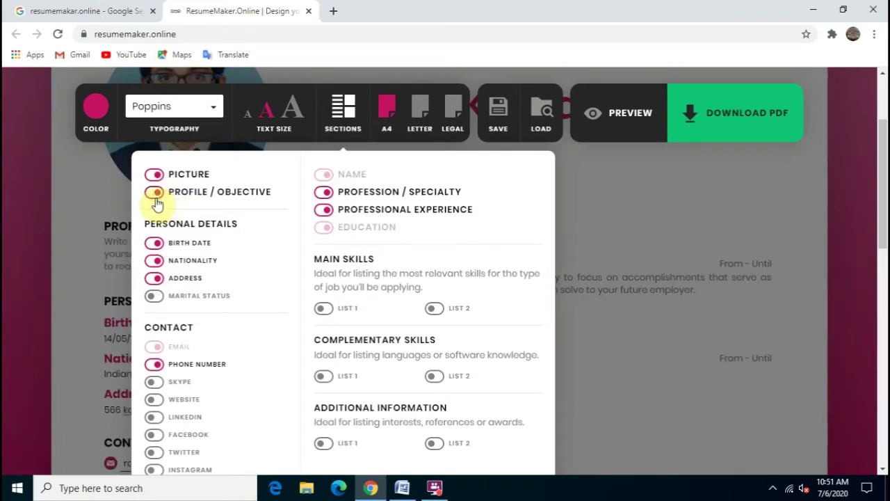
click(153, 296)
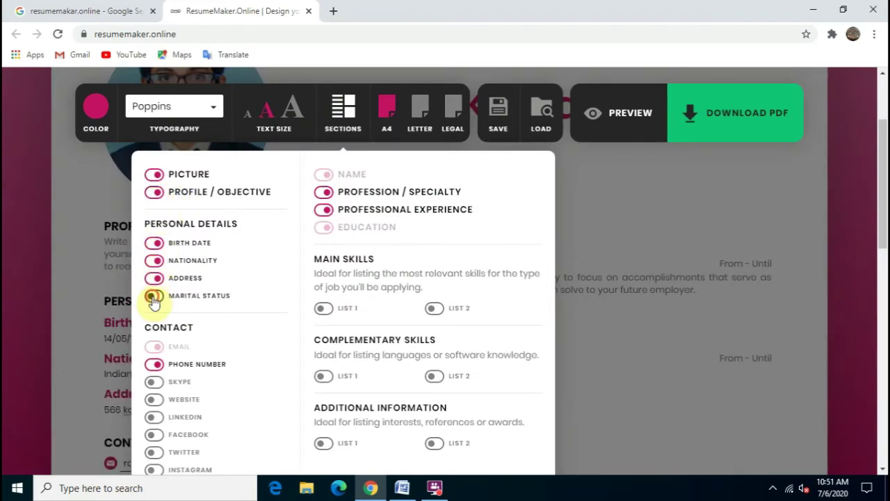
click(22, 297)
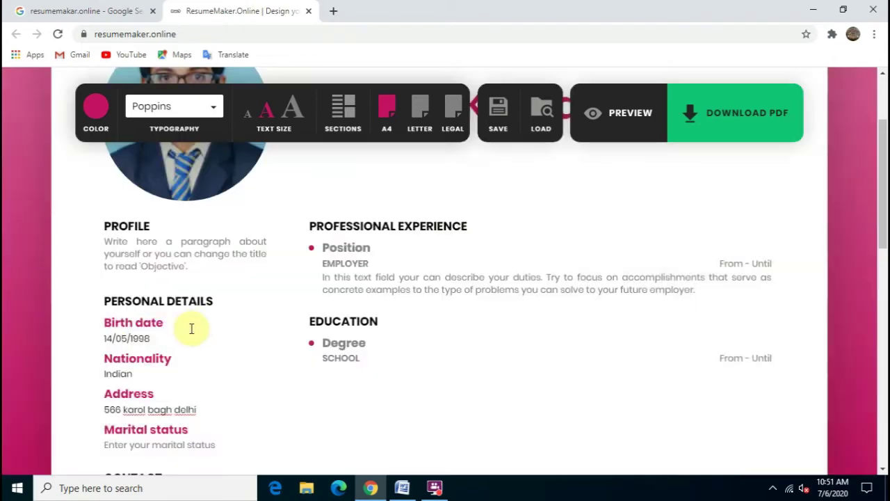
- Paste the career-objective paragraph into Profile and delete the stray leading character
click(161, 241)
key(ctrl+v)
click(115, 238)
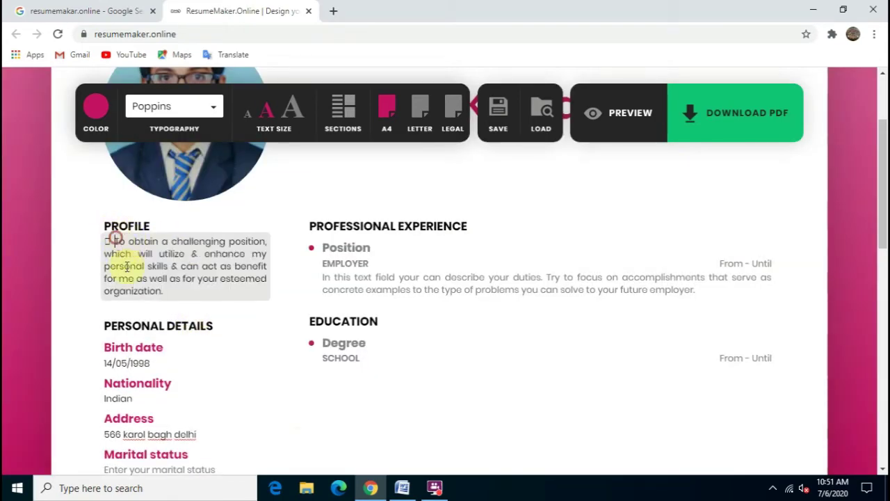
key(BackSpace)
- Enter Unmarried in the Marital status field of the personal details
click(223, 321)
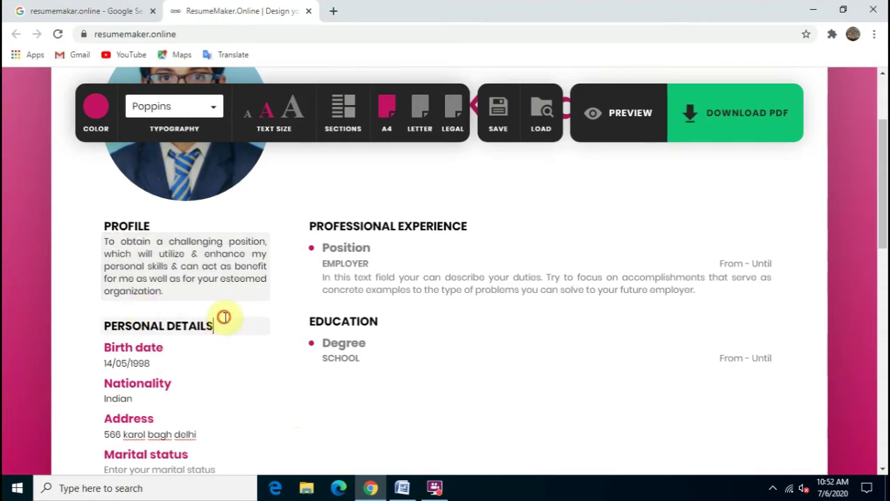
scroll(202, 288, down, 1)
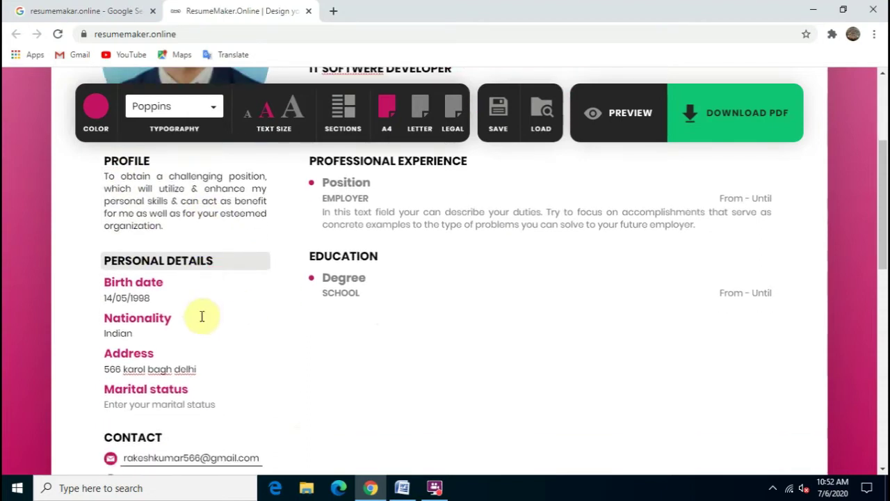
click(171, 407)
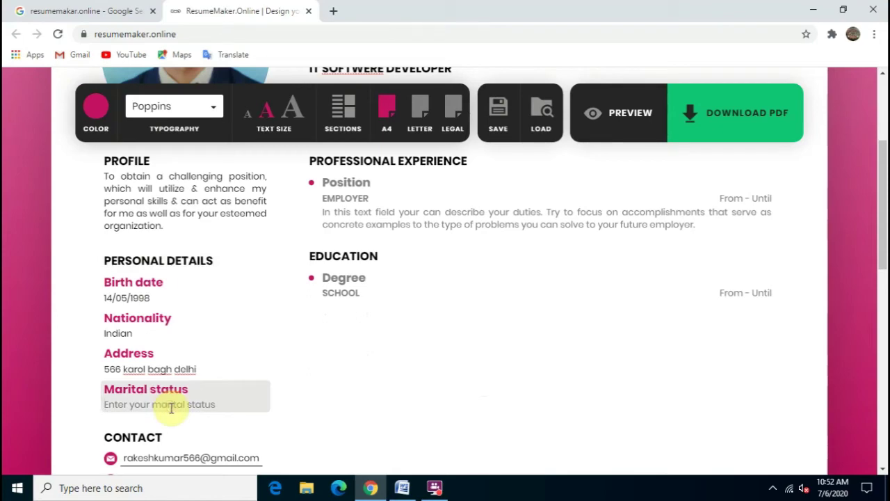
text(Unmarried)
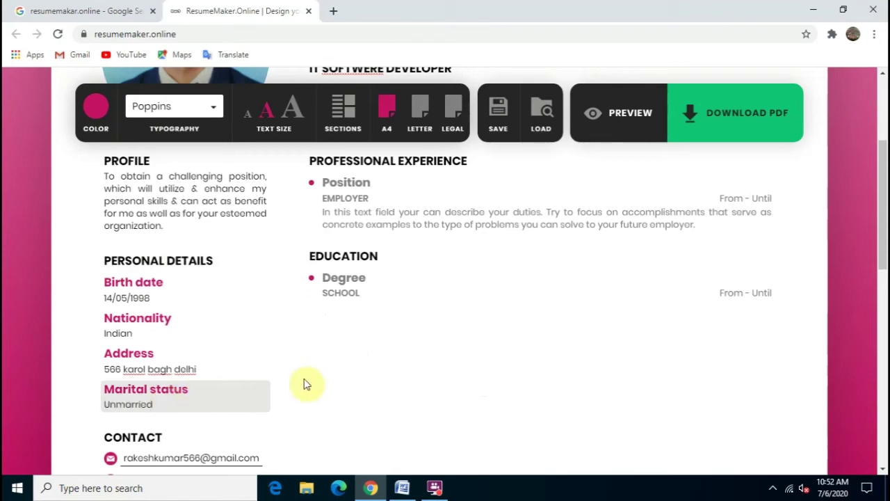
click(304, 380)
scroll(193, 365, down, 2)
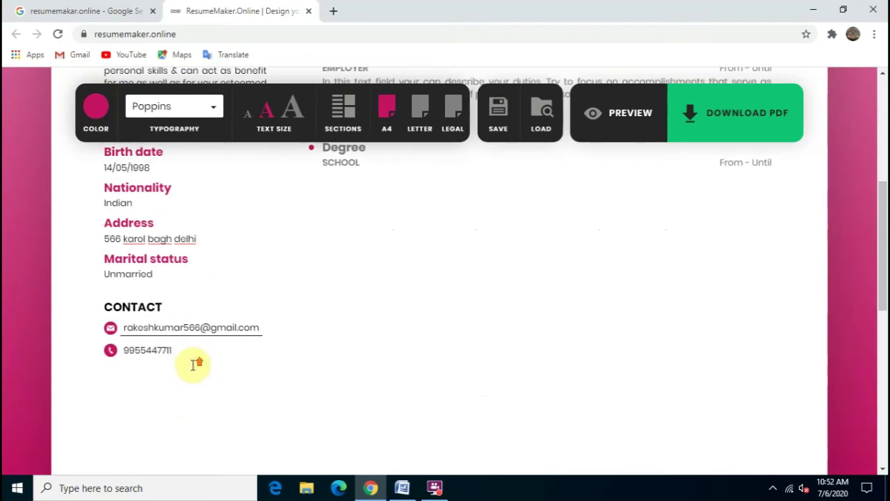
scroll(195, 365, up, 2)
scroll(195, 367, up, 2)
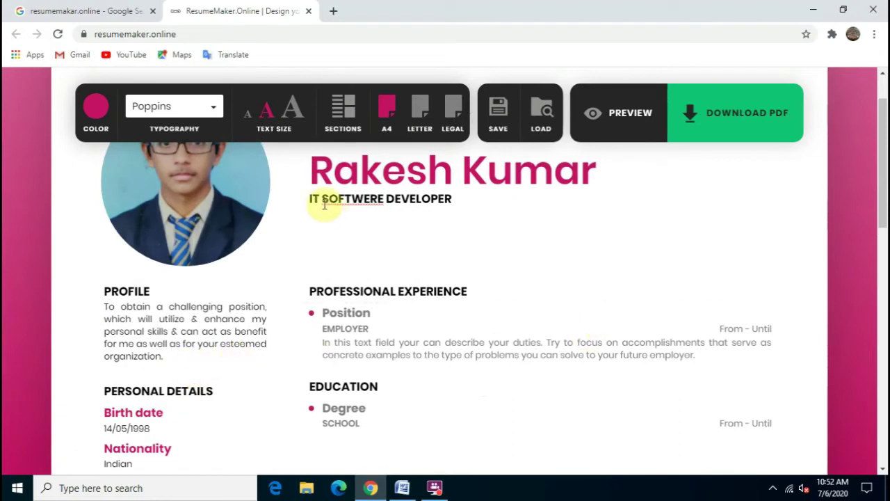
- Copy SOFTWERE DEVELOPER from the job title into the first experience Position
drag(322, 199, 452, 215)
key(ctrl+c)
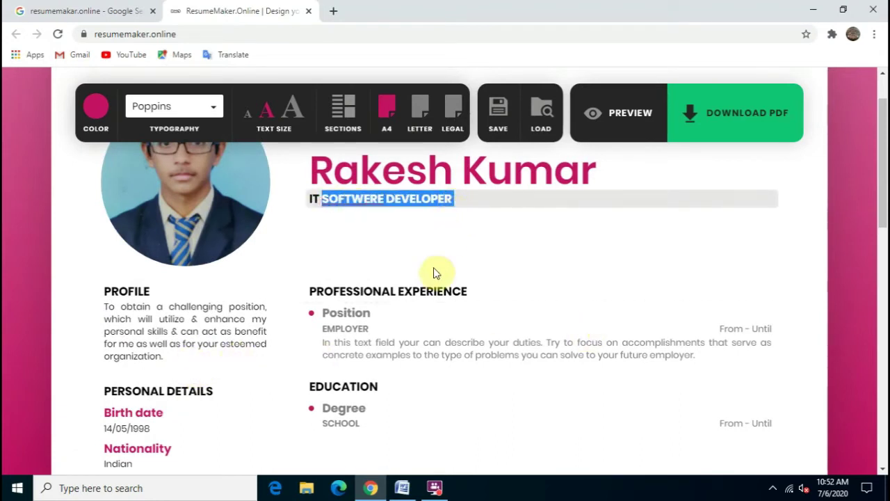
click(374, 315)
key(ctrl+v)
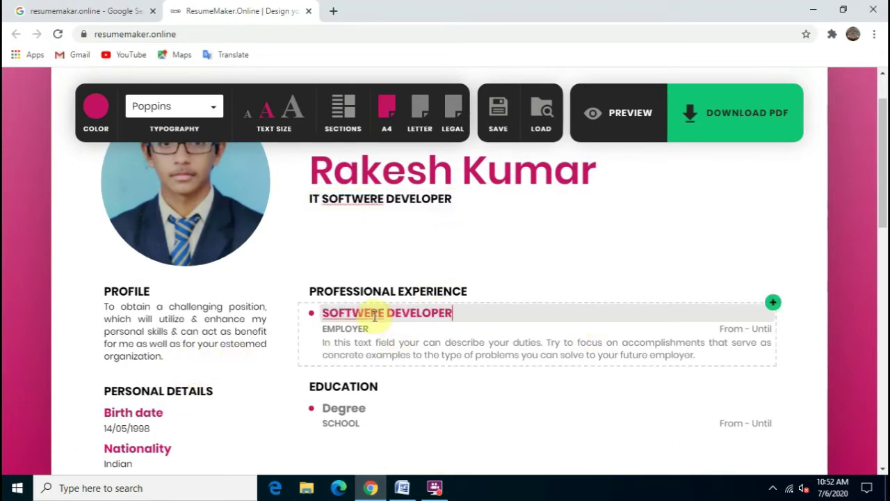
click(339, 329)
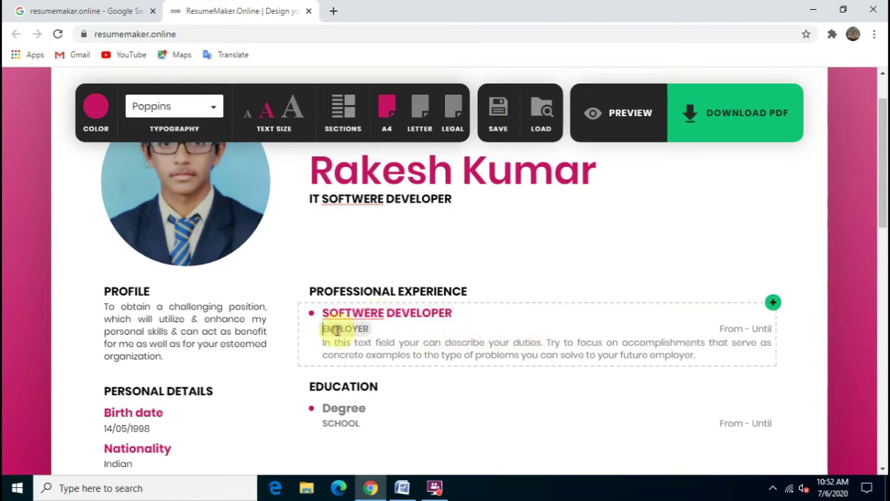
click(518, 335)
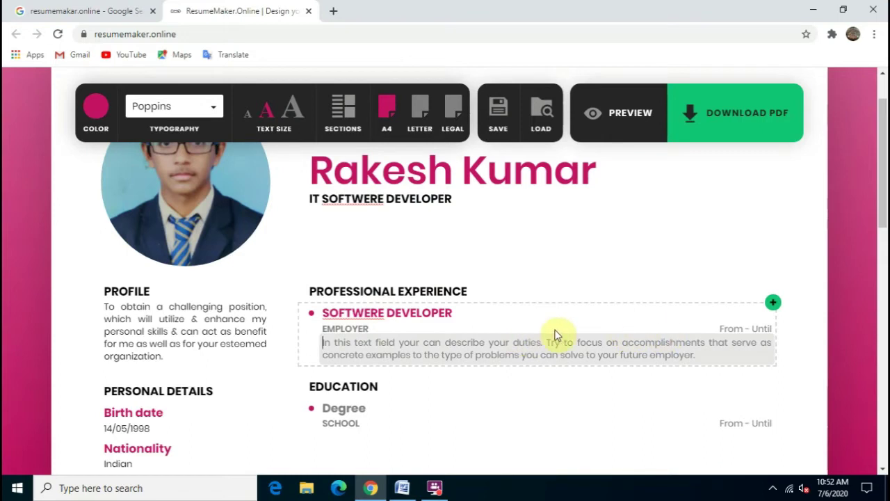
click(555, 333)
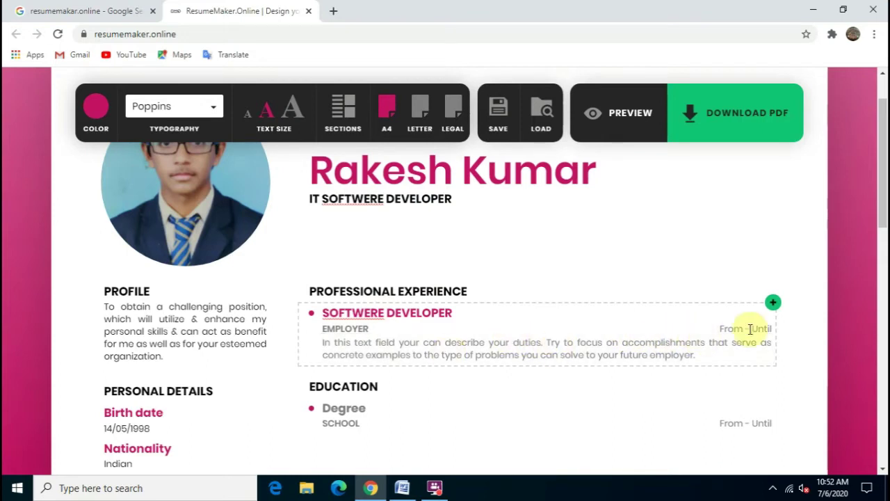
click(728, 326)
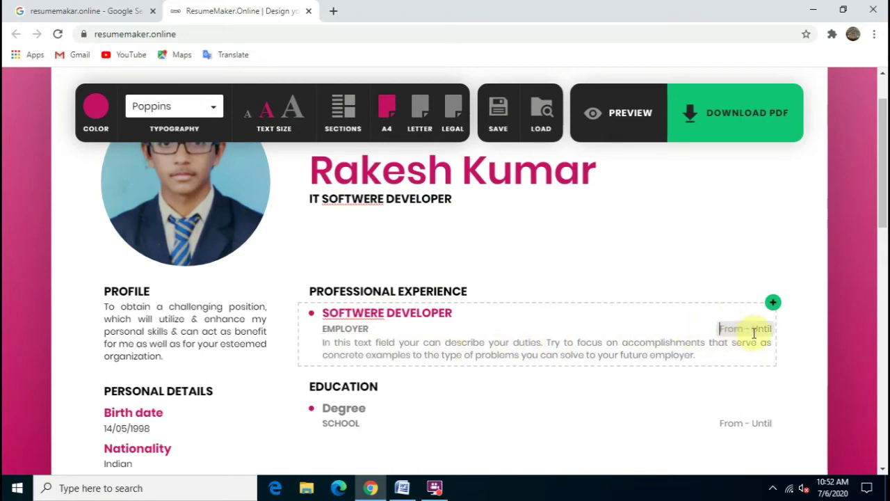
- Add a second, blank Professional Experience entry
click(773, 304)
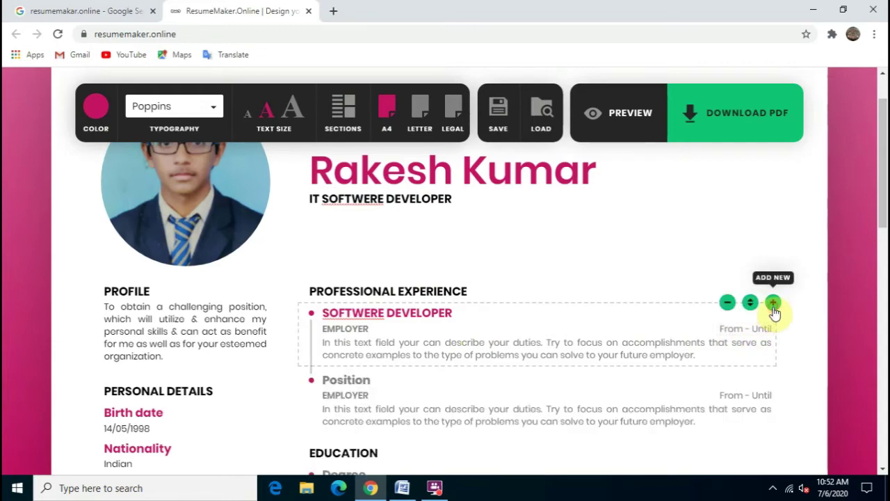
scroll(696, 313, down, 1)
scroll(626, 334, down, 1)
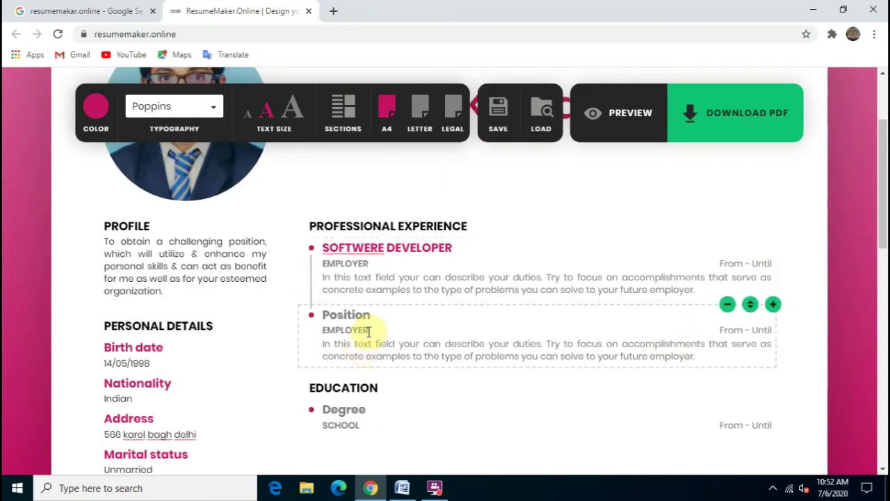
scroll(734, 337, down, 1)
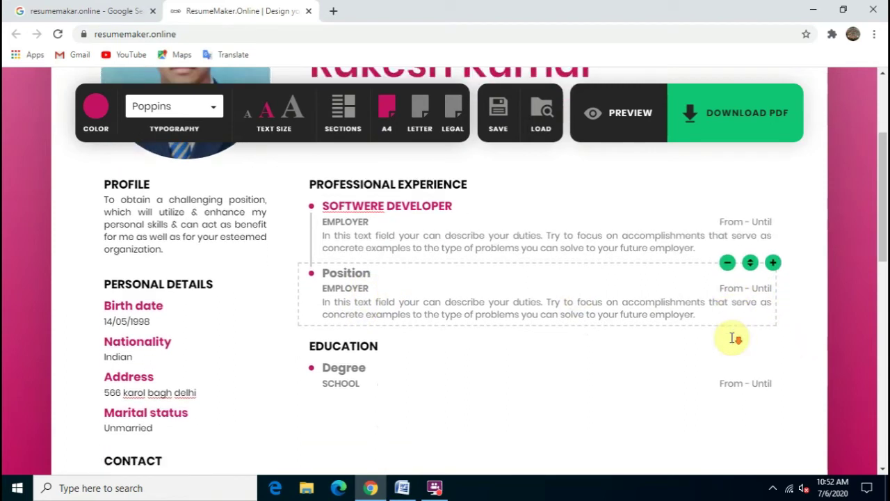
scroll(661, 351, down, 1)
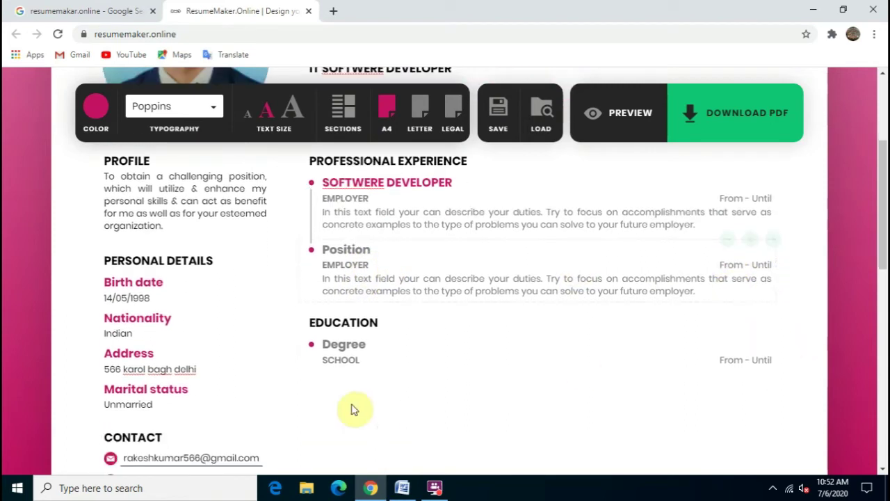
- Enter 10TH CBSE and 12TH CBSE as the first two Education entries
click(348, 349)
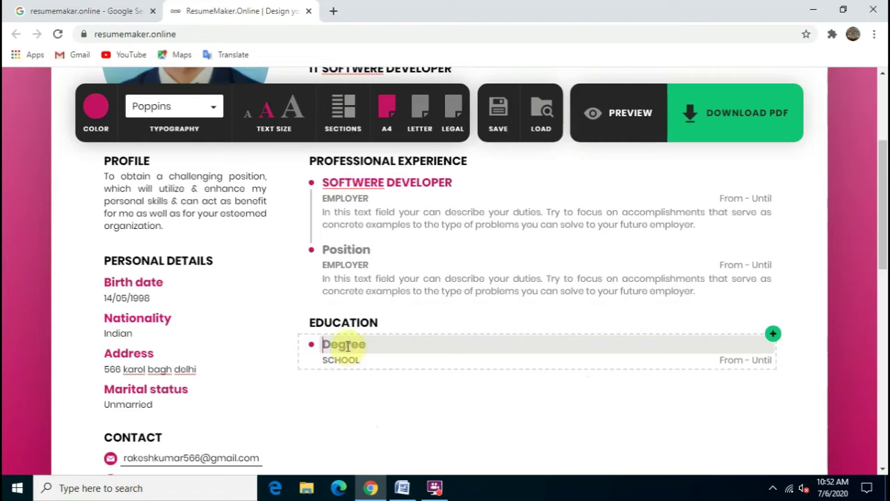
click(339, 360)
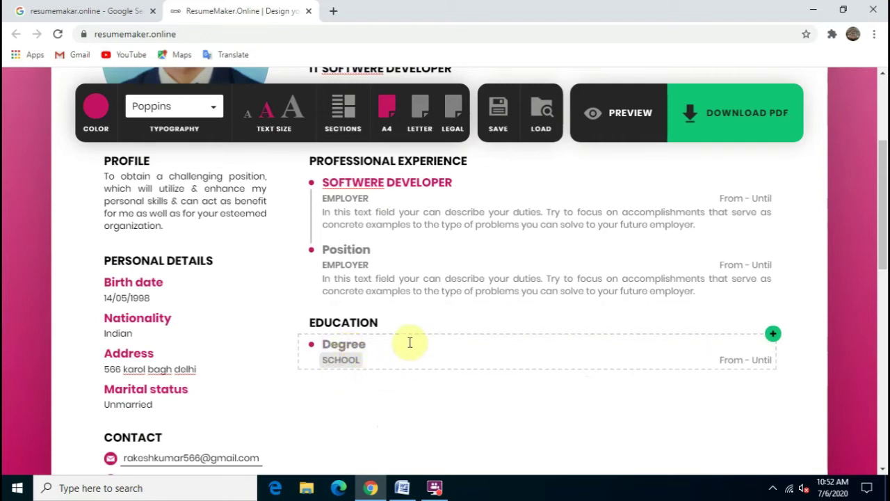
text(10TH CBSE)
click(773, 333)
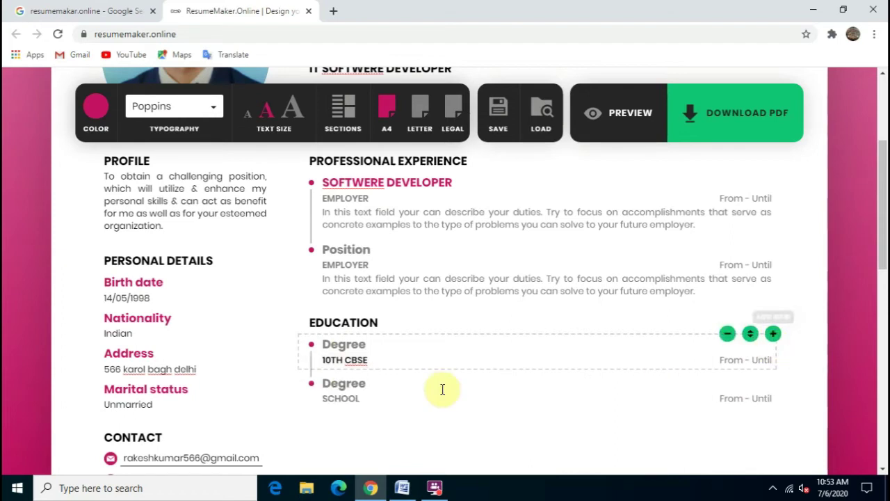
click(361, 400)
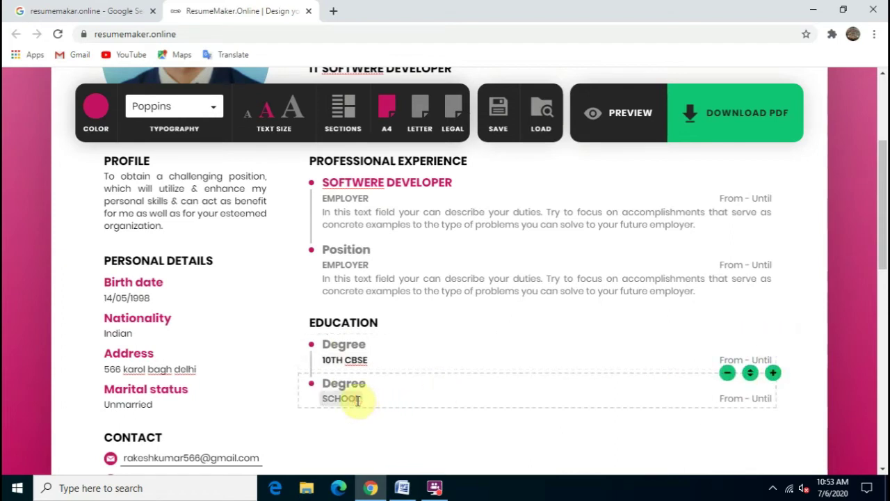
text(121)
key(BackSpace)
text(TH)
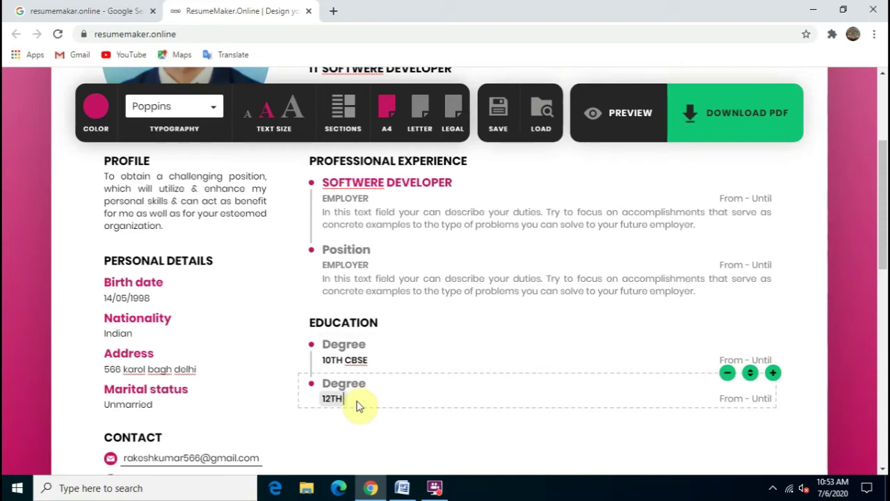
text( CBSE)
- Add two more Education entries titled BCA IGNOU and B.TECH IPU
click(773, 374)
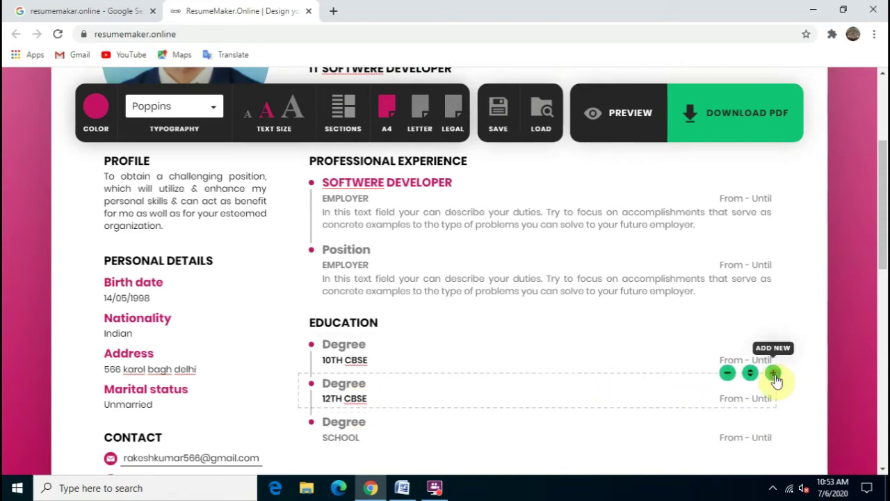
scroll(478, 394, down, 1)
click(335, 357)
text(BCA I)
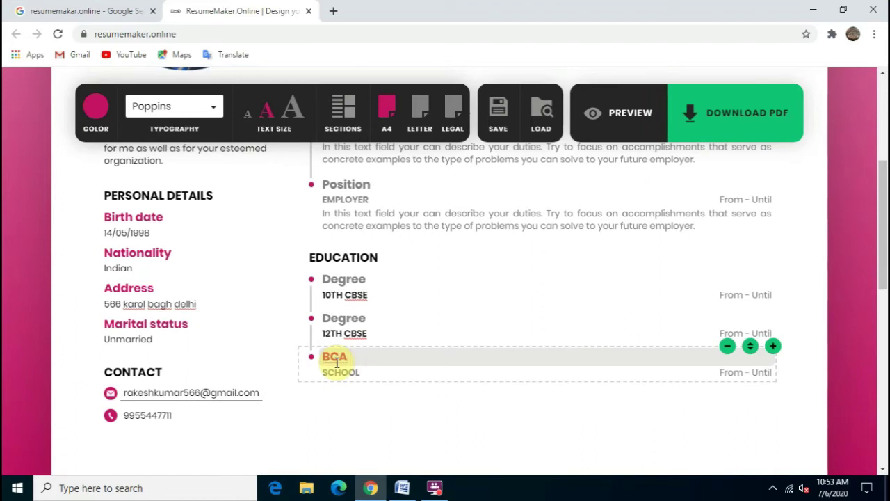
text(GNOU)
click(773, 346)
click(383, 404)
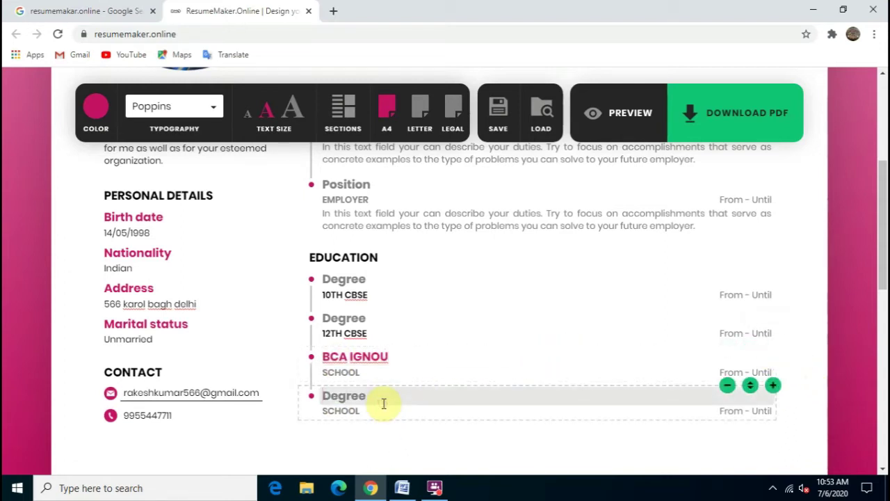
text(B.)
text(TE)
text(CH I)
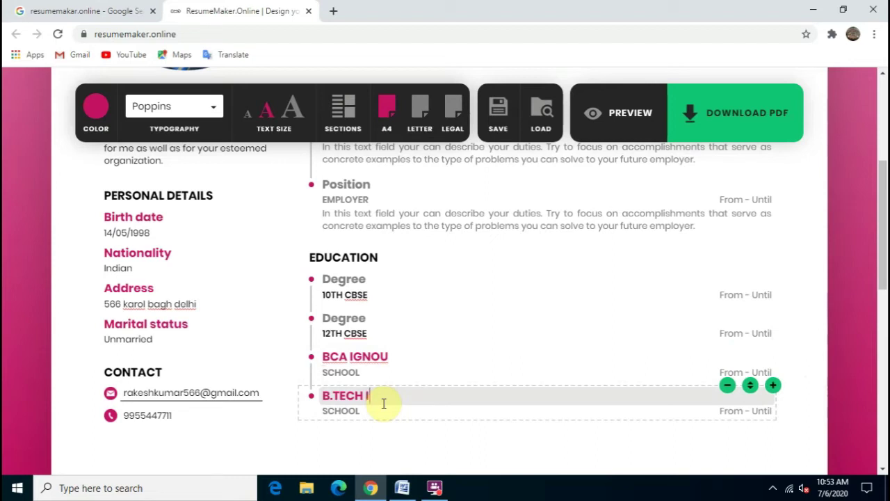
text(PU)
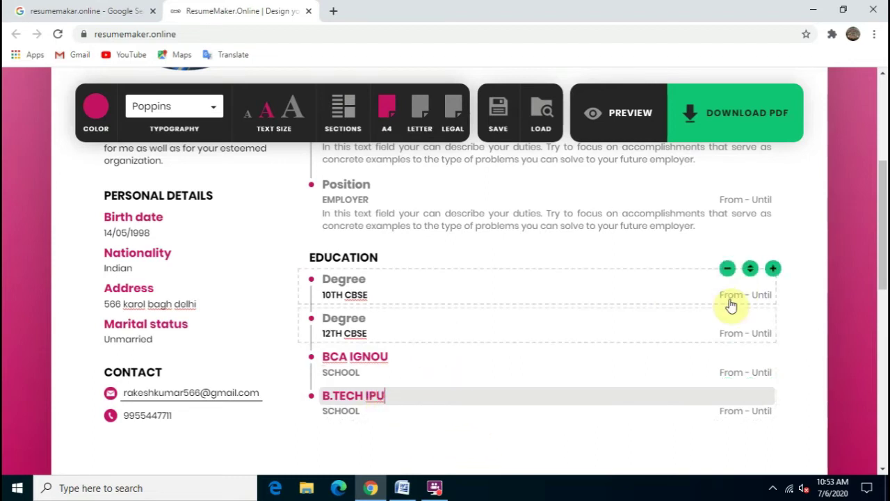
mouse_move(536, 365)
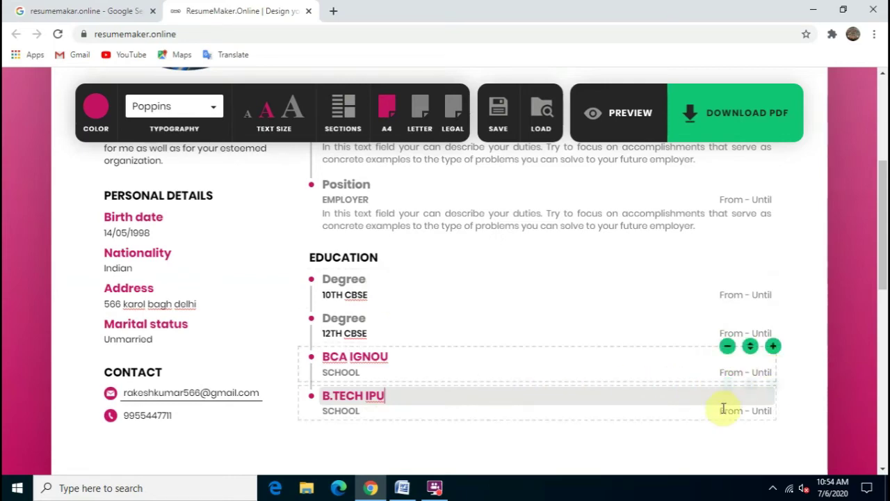
scroll(656, 329, down, 1)
scroll(656, 330, down, 2)
scroll(656, 337, up, 2)
scroll(656, 337, up, 1)
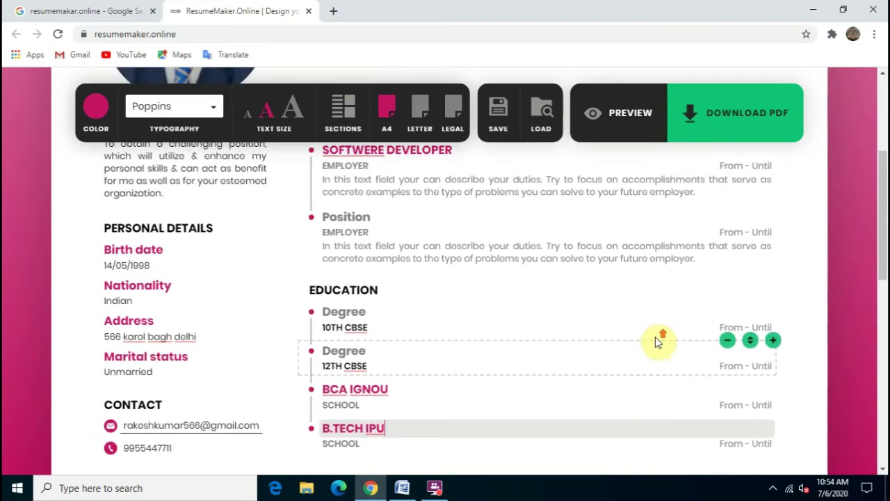
scroll(656, 337, up, 1)
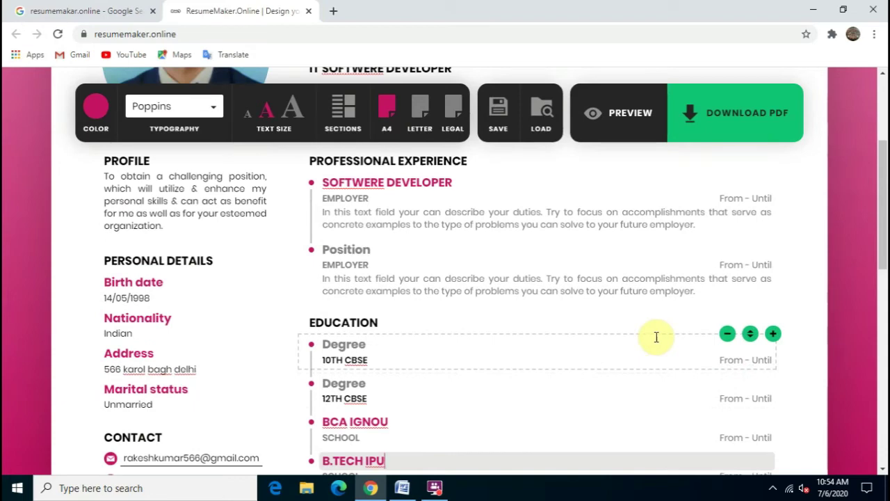
scroll(441, 383, down, 3)
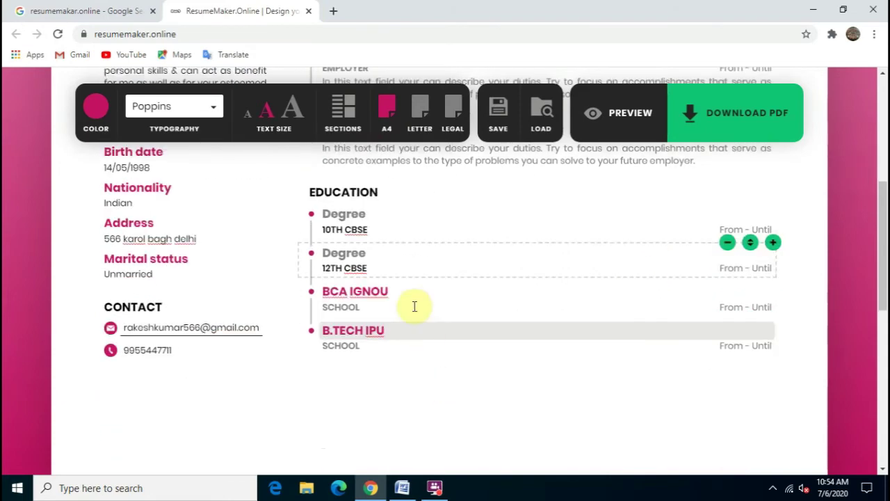
- Switch on Main Skills List 1 to hold the ENGLISH speech and reading ratings
click(343, 121)
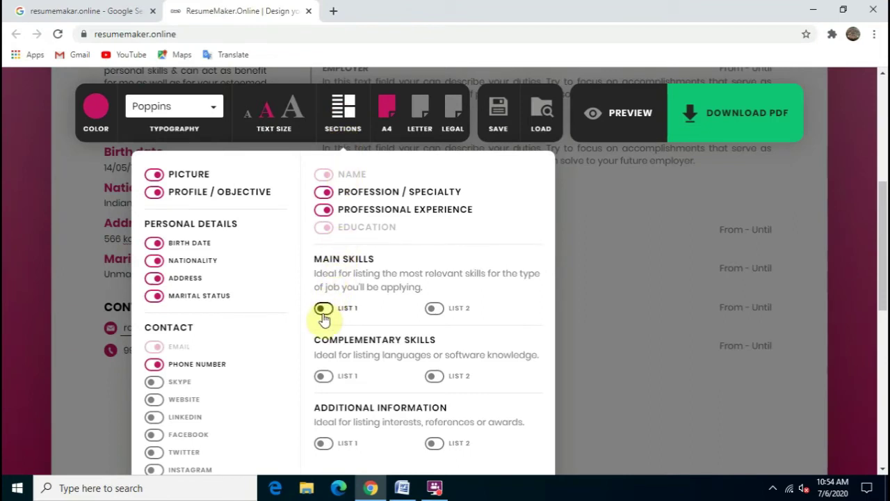
click(323, 309)
click(662, 407)
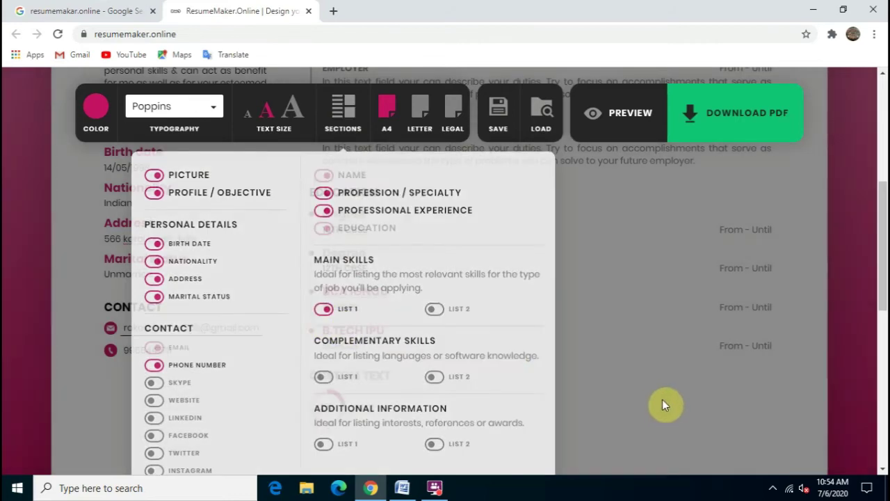
scroll(527, 370, down, 1)
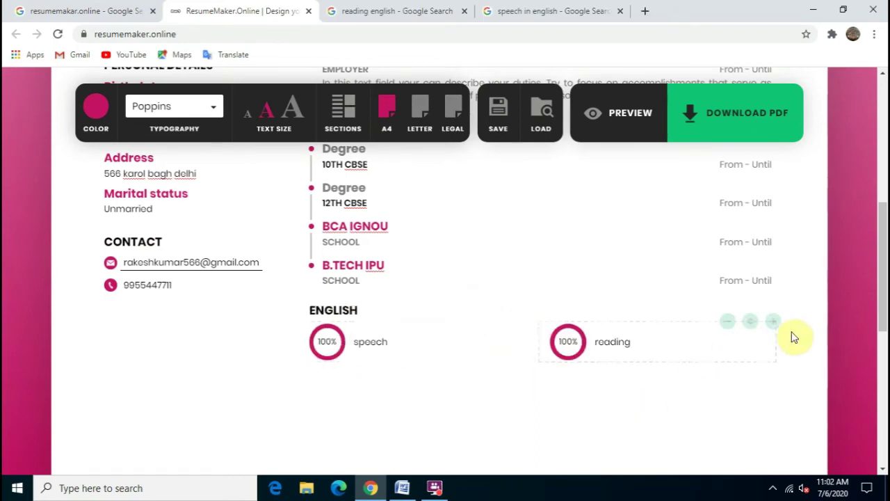
scroll(768, 341, down, 1)
scroll(710, 322, up, 1)
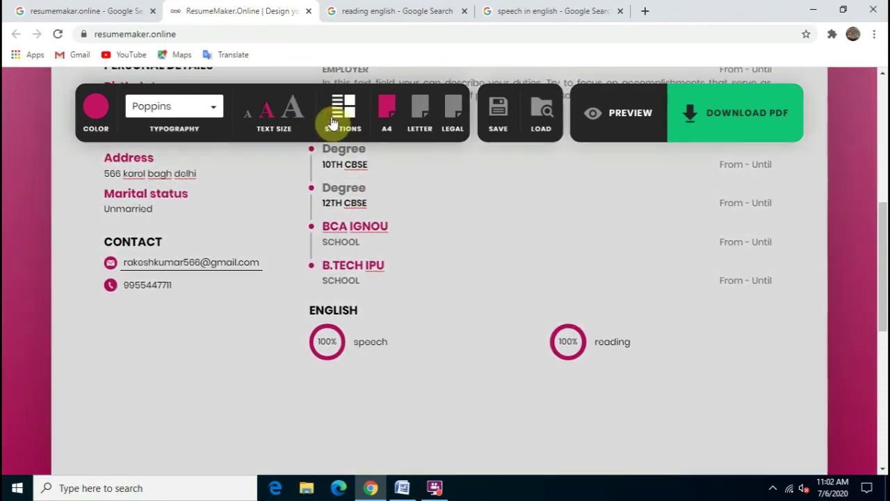
- Switch on Main Skills List 2, head it HINDI and add a second skill row
click(333, 127)
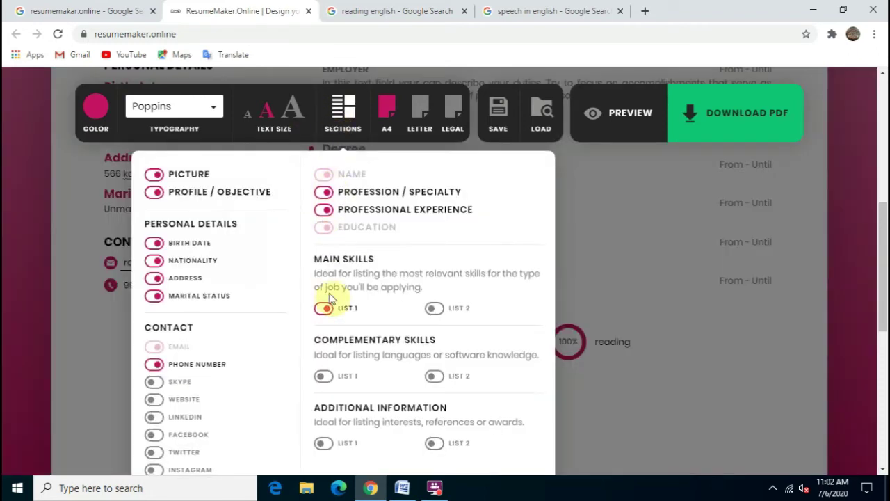
click(434, 310)
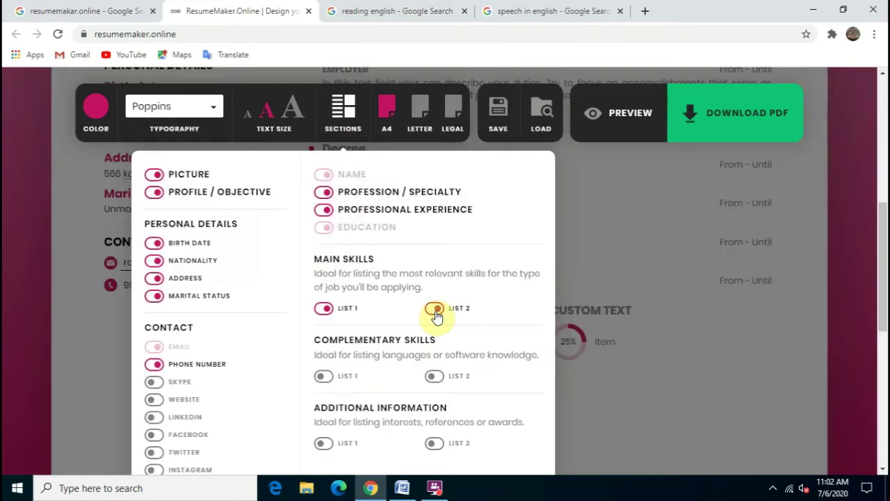
click(702, 386)
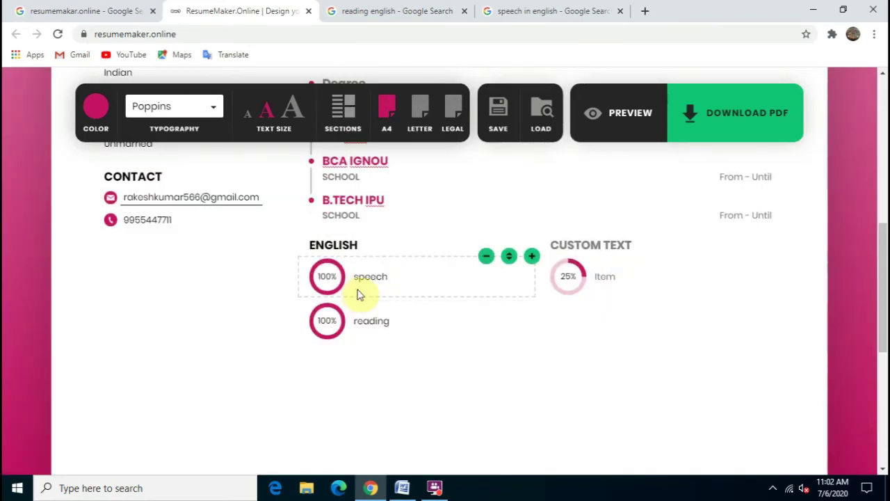
click(589, 244)
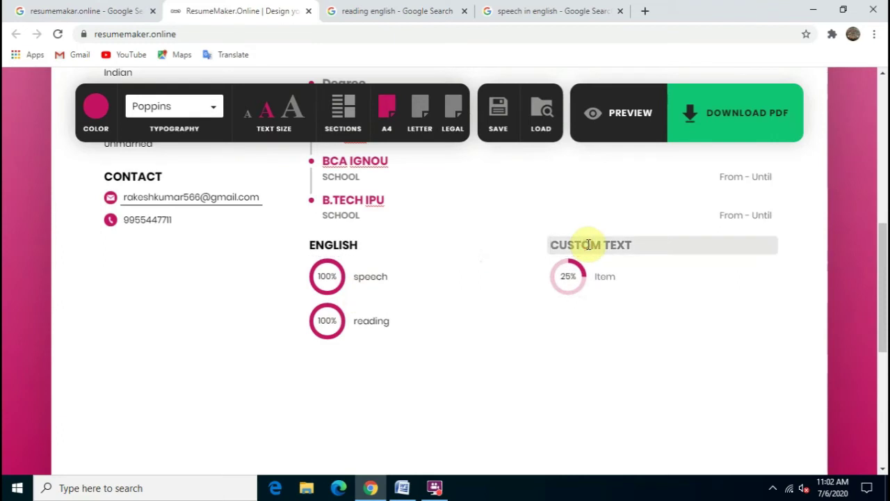
text(HI)
text(NDI)
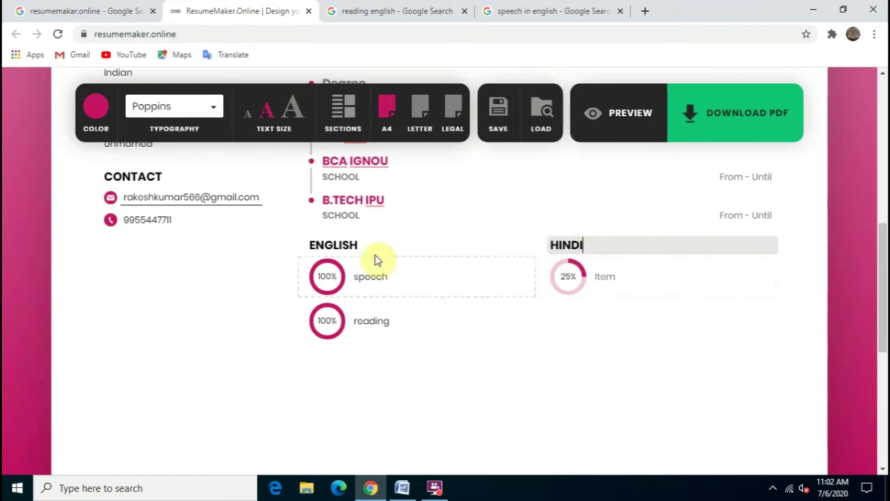
click(773, 256)
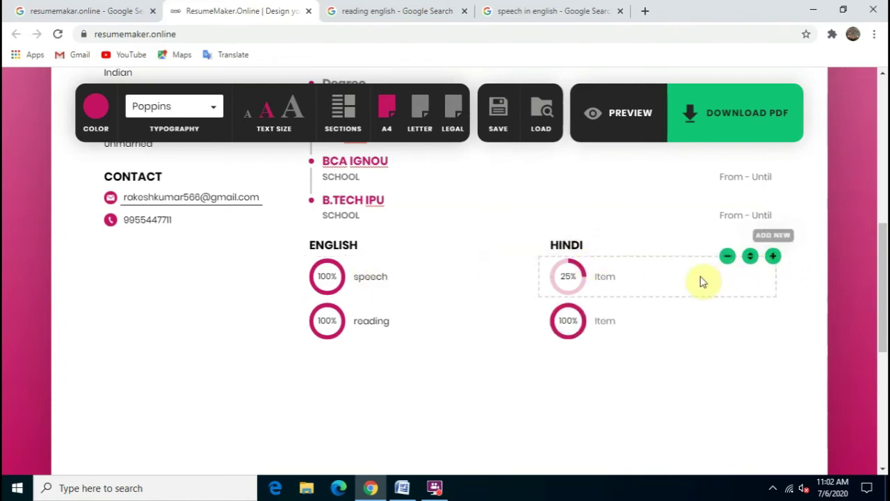
click(616, 278)
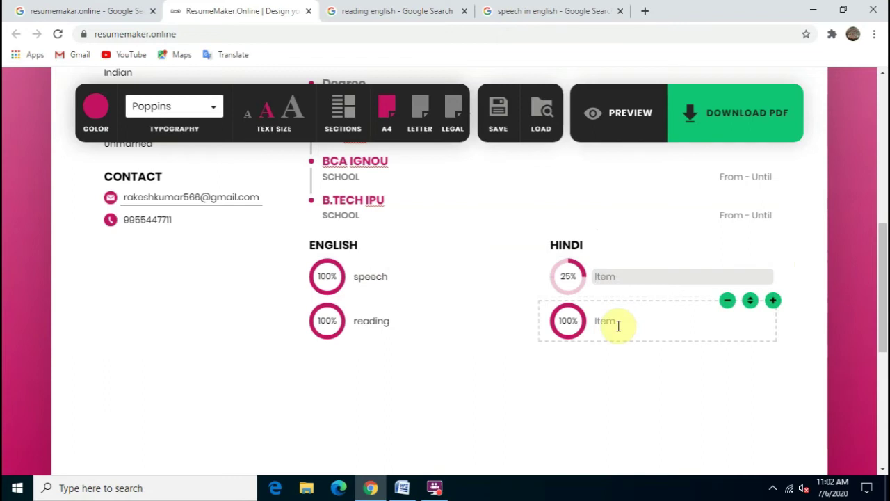
click(617, 322)
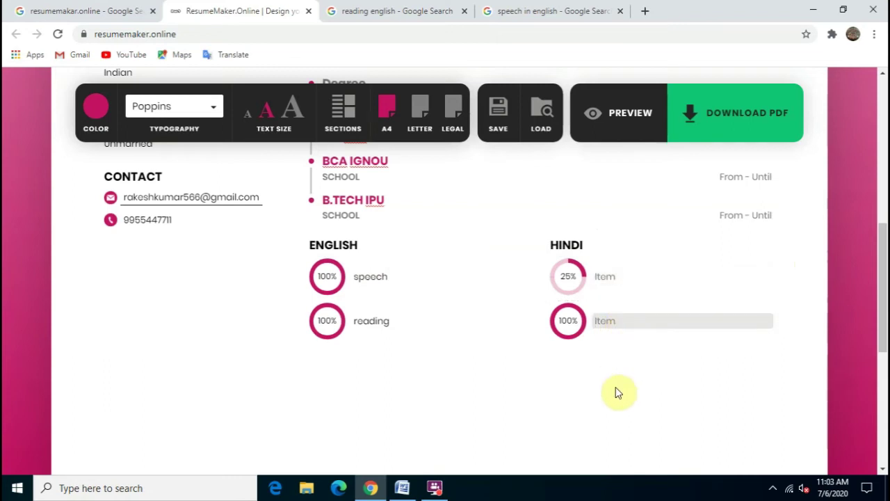
click(346, 120)
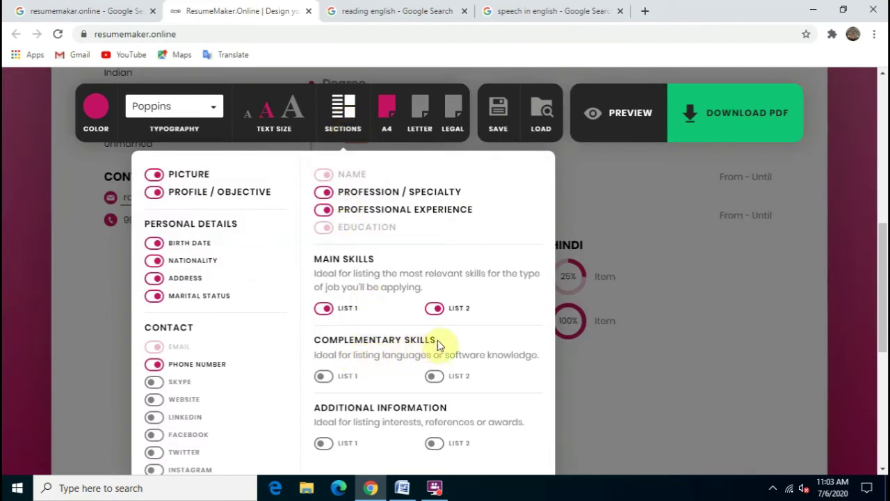
- Switch on Additional Information List 1, adding a HARDWERE checklist below ENGLISH, and close the section choices
click(324, 376)
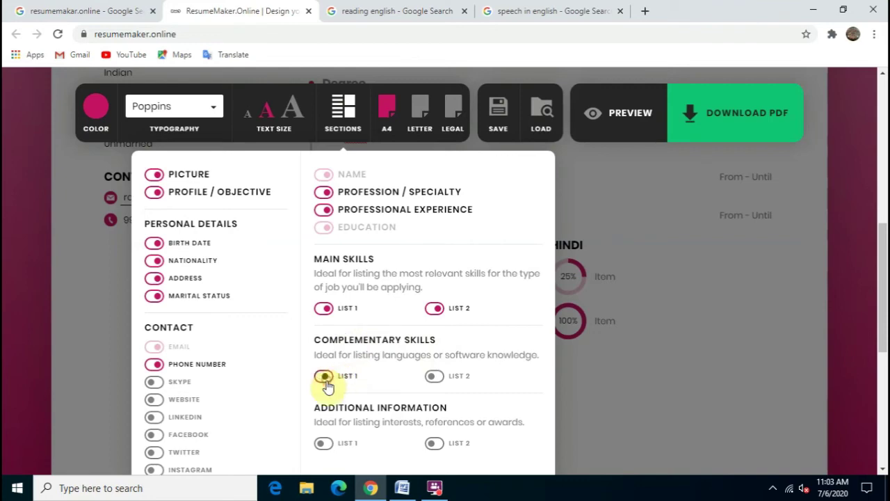
click(602, 402)
scroll(620, 378, down, 1)
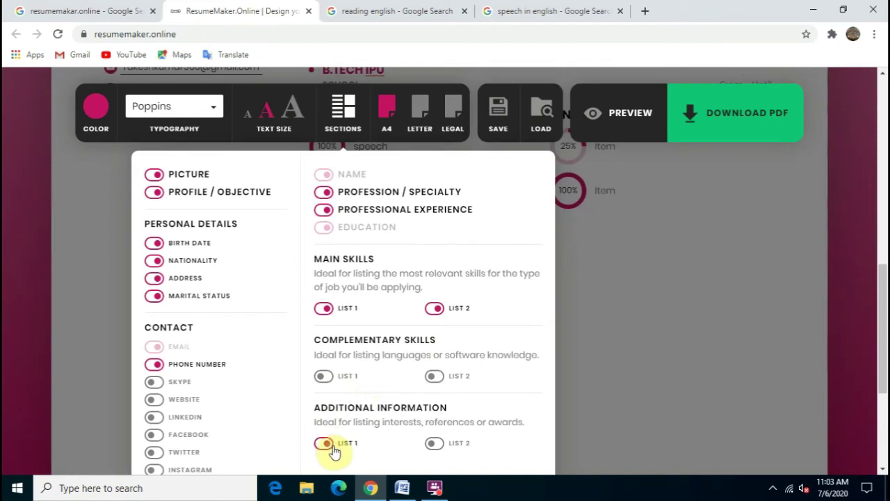
click(331, 448)
scroll(588, 345, down, 1)
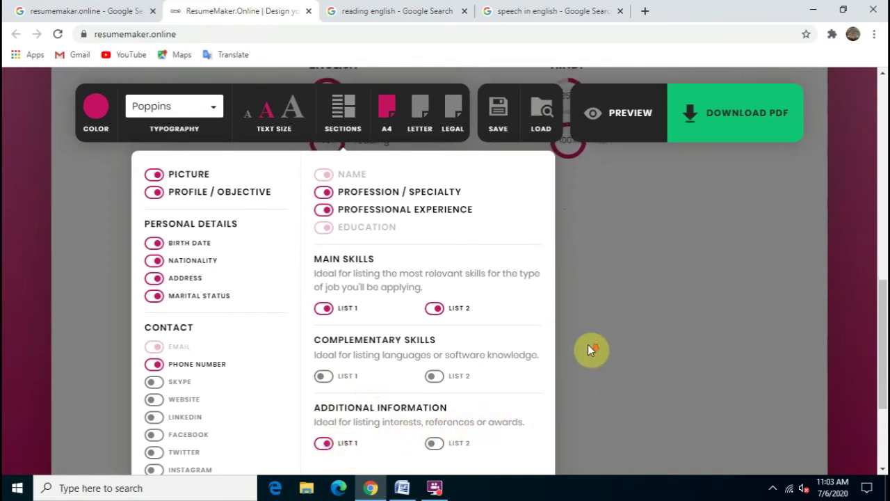
click(586, 376)
scroll(527, 326, up, 3)
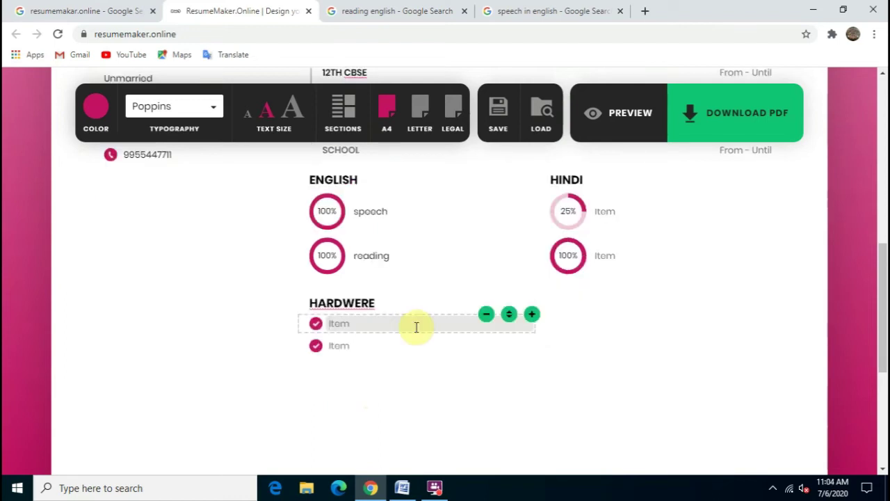
- Enter 'repair' as the first HARDWERE item, correcting the misspelled 'repore' via spelling suggestions
text(repor)
text(e)
right_click(347, 324)
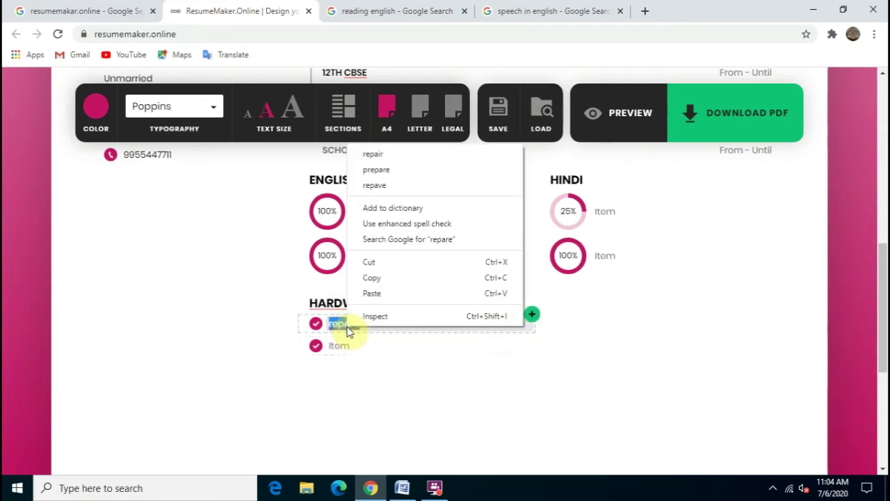
click(384, 154)
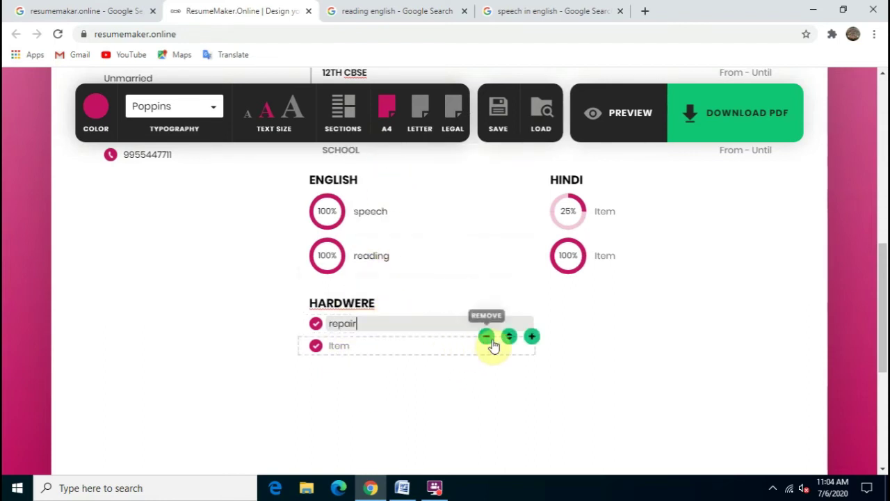
click(421, 344)
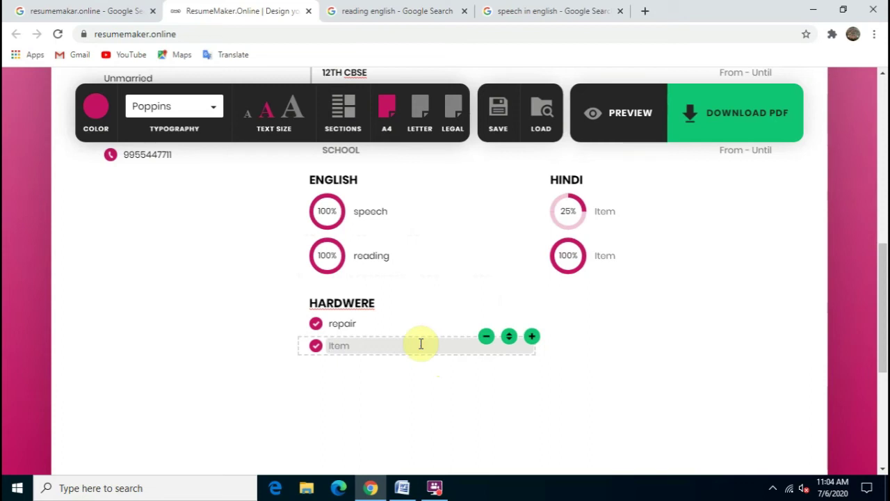
- Turn on Additional Information List 2, adding a second checklist beside HARDWERE
click(343, 115)
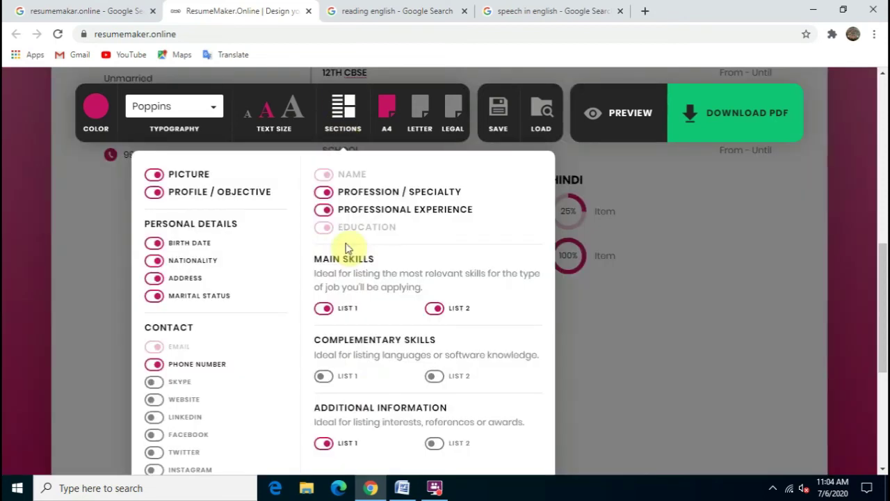
scroll(396, 421, down, 1)
click(434, 443)
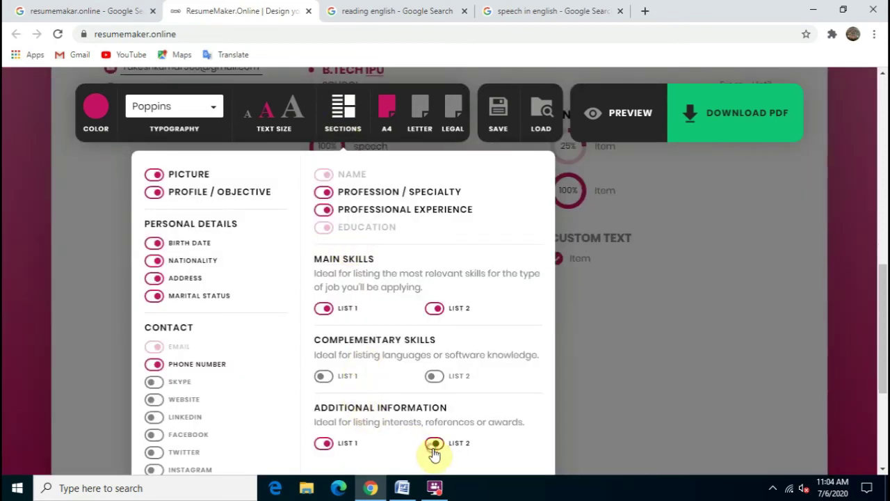
click(661, 391)
scroll(435, 344, up, 1)
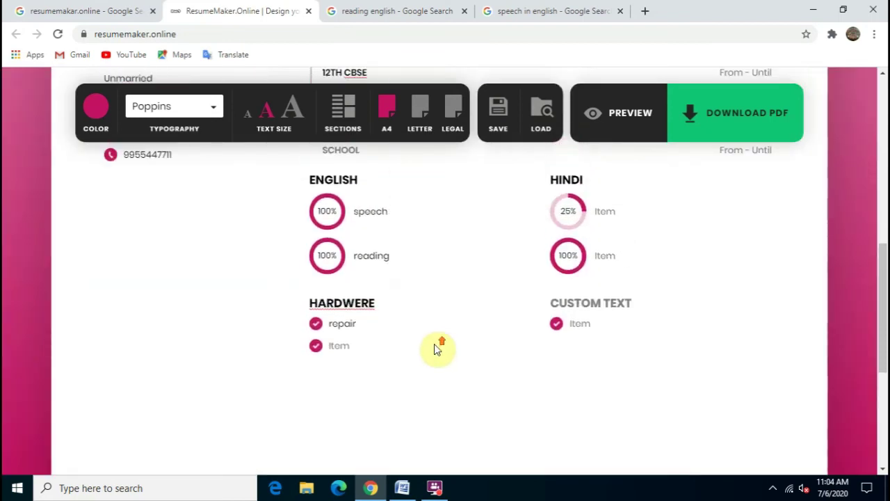
- Rename the CUSTOM TEXT heading to NET WORKING and enter 'internet' as its first item
click(580, 298)
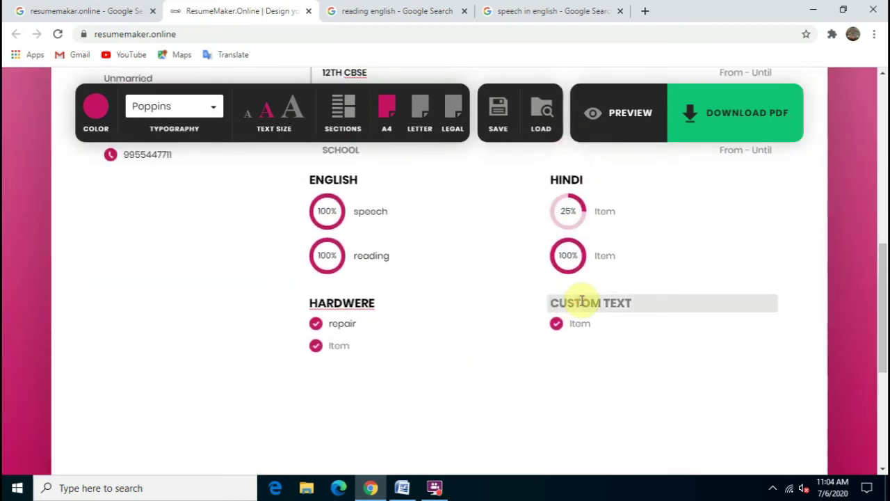
text(NAET)
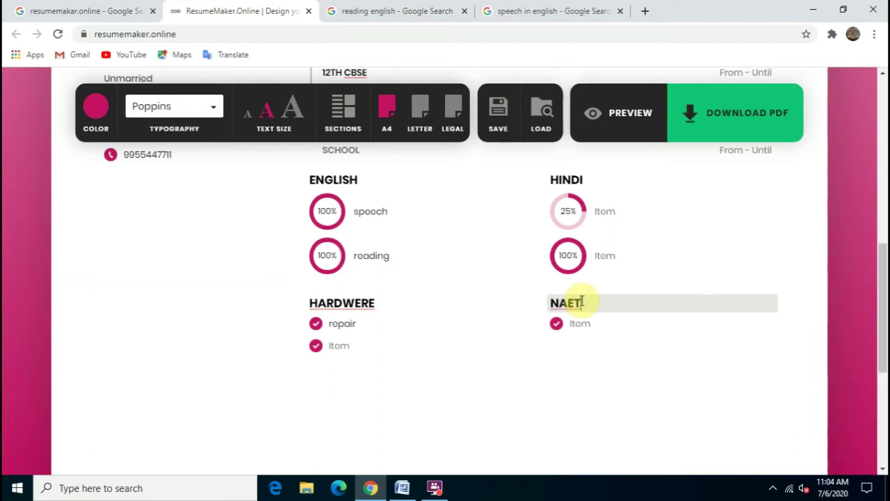
key(BackSpace)
key(BackSpace)
key(BackSpace)
text(W)
text(ORK)
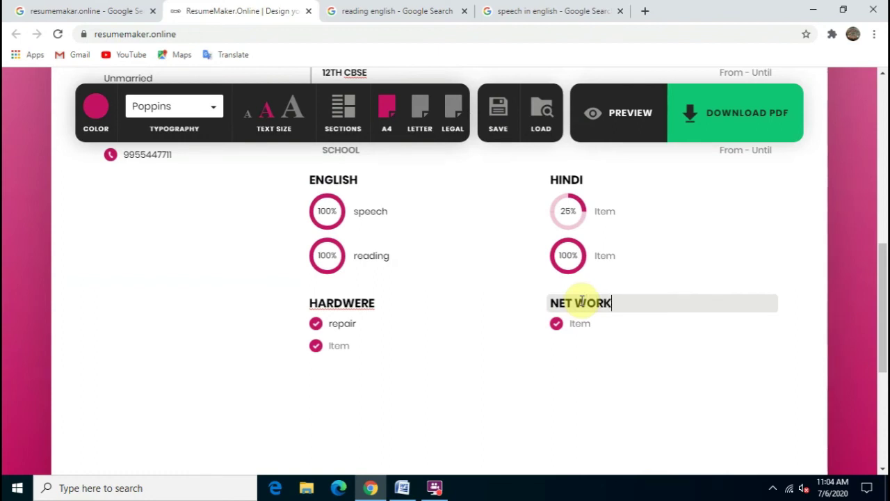
text(ING)
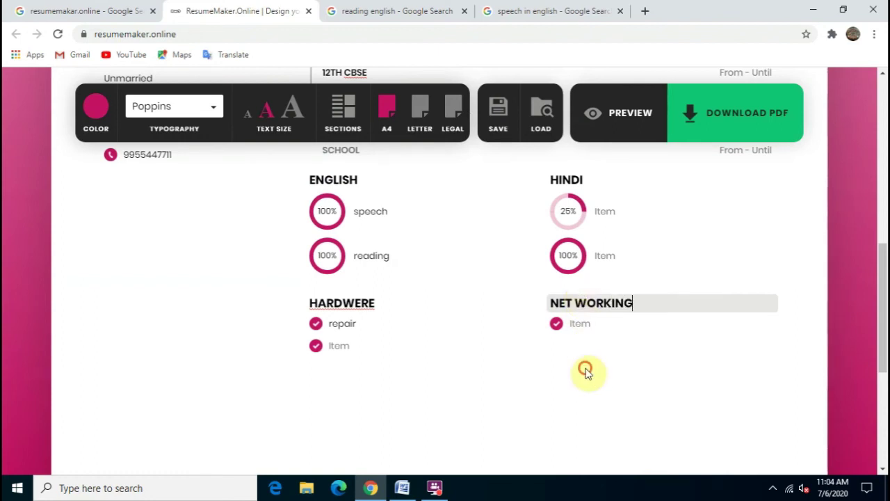
click(592, 324)
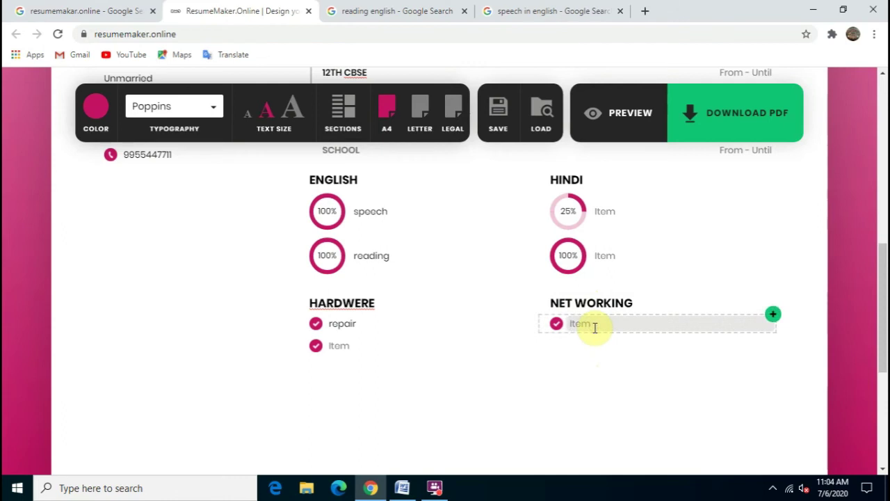
text(I)
click(631, 347)
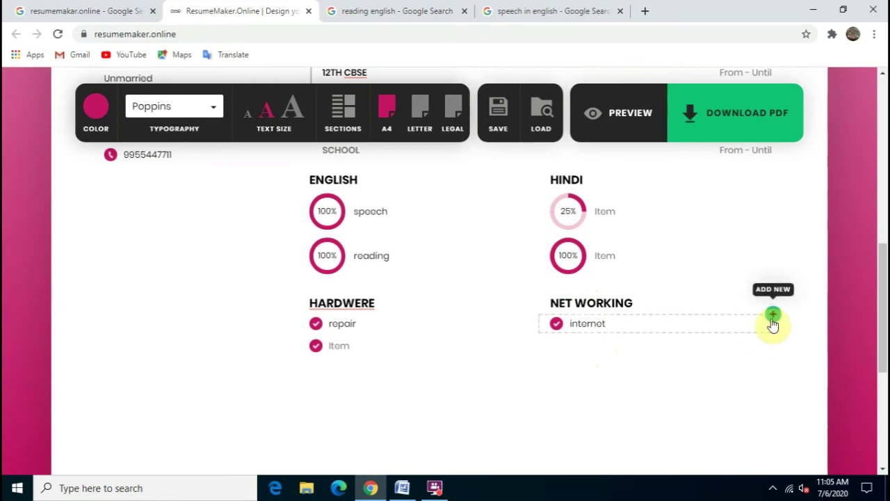
mouse_move(416, 345)
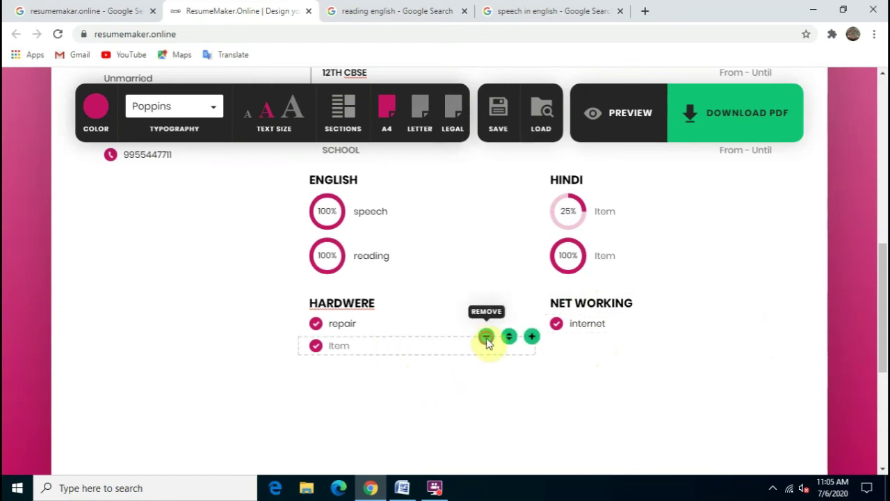
- Remove the blank second HARDWERE entry so only repair remains
click(487, 338)
scroll(610, 316, up, 1)
scroll(610, 317, up, 4)
scroll(609, 320, up, 3)
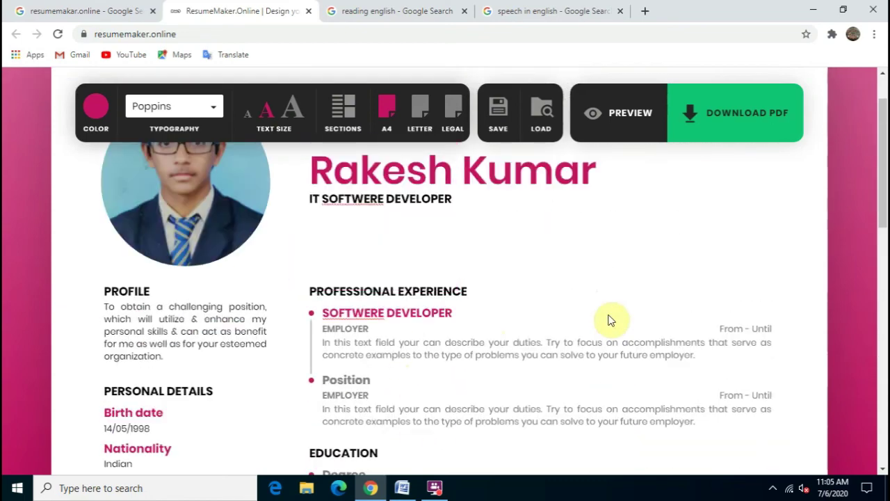
scroll(528, 324, up, 1)
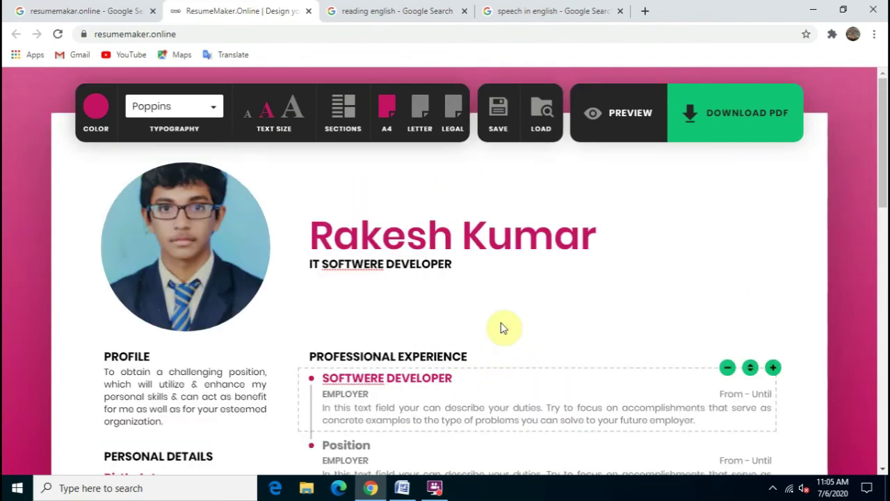
scroll(503, 328, down, 1)
scroll(503, 328, down, 4)
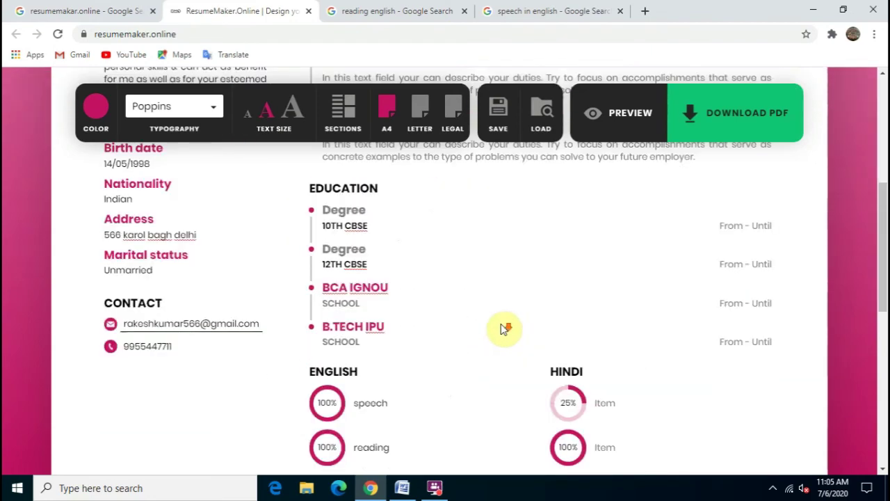
scroll(503, 328, down, 1)
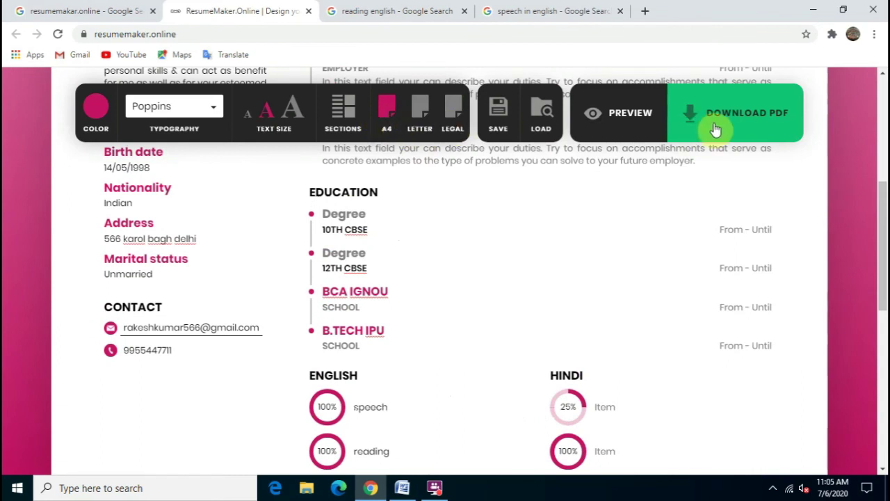
- Preview the finished resume, then return to the editor
right_click(606, 122)
click(607, 119)
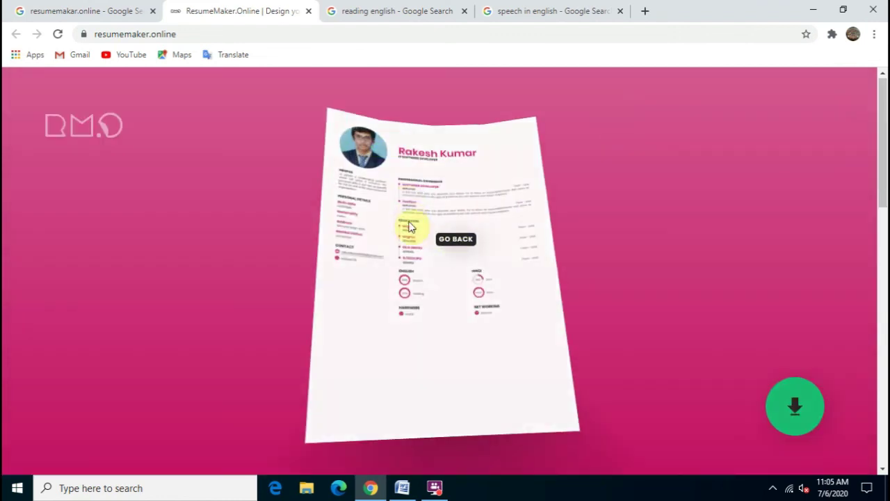
click(520, 257)
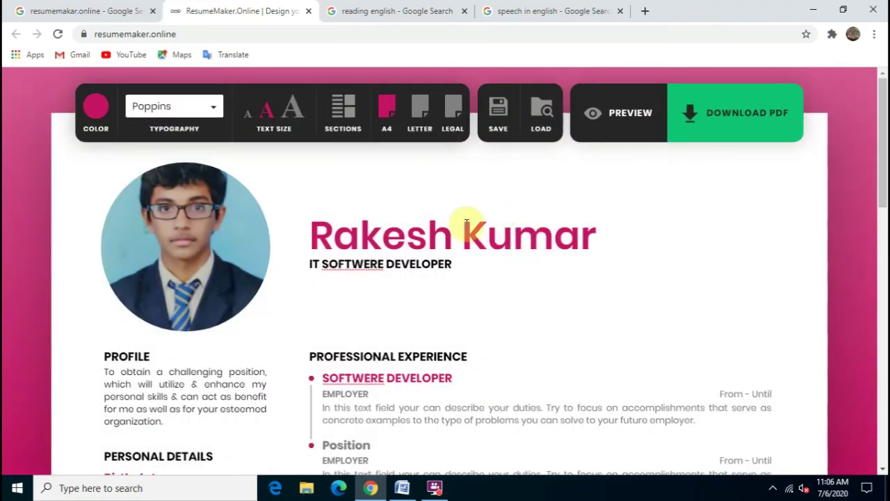
- Download the resume as a free 329 KB PDF using DOWNLOAD PDF
scroll(478, 251, down, 10)
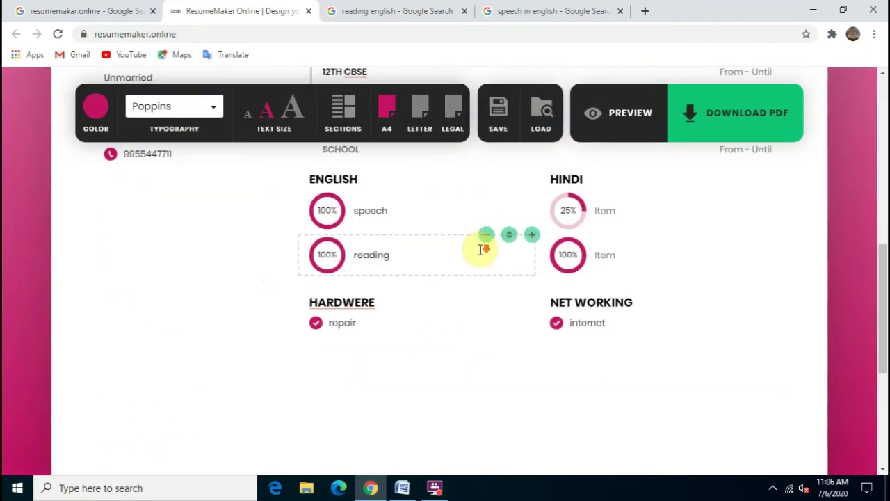
scroll(487, 271, down, 3)
scroll(496, 286, up, 5)
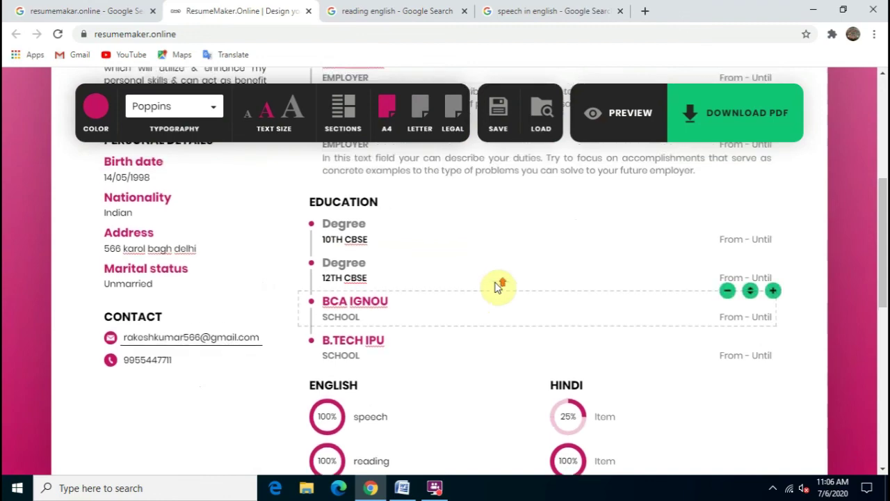
scroll(515, 279, up, 4)
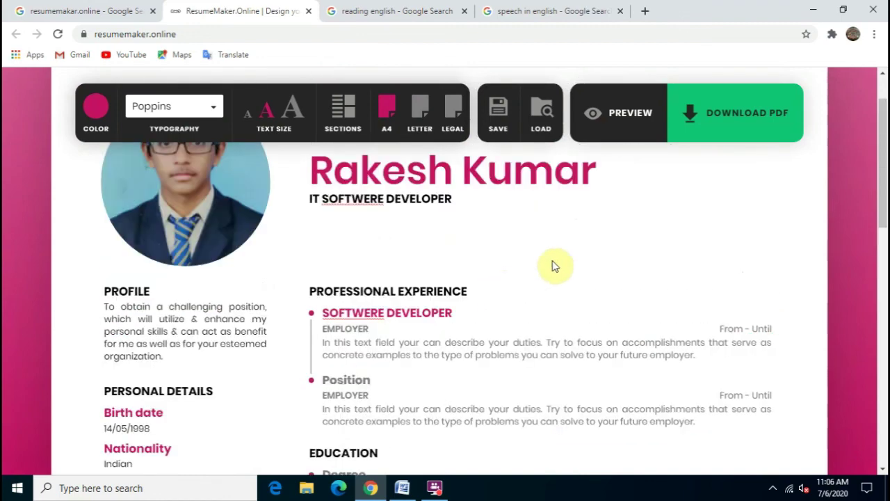
click(721, 120)
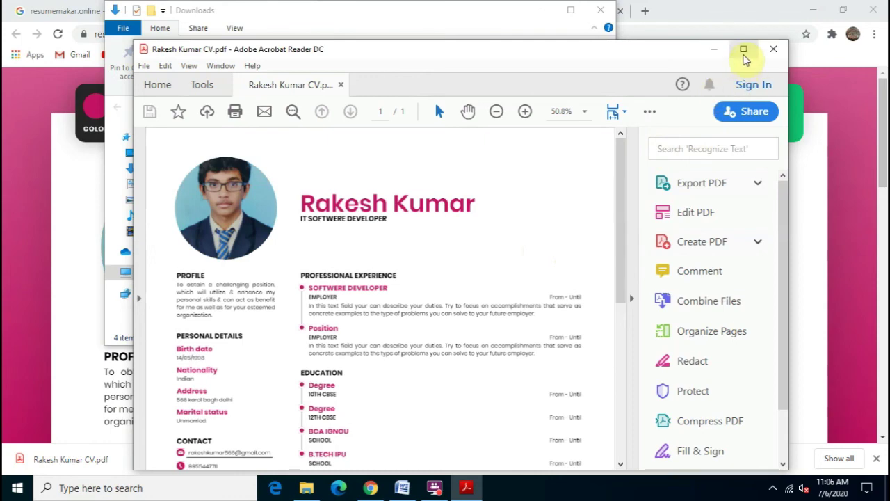
- Maximize Acrobat Reader and bring the CV PDF back to the top of the page
click(743, 50)
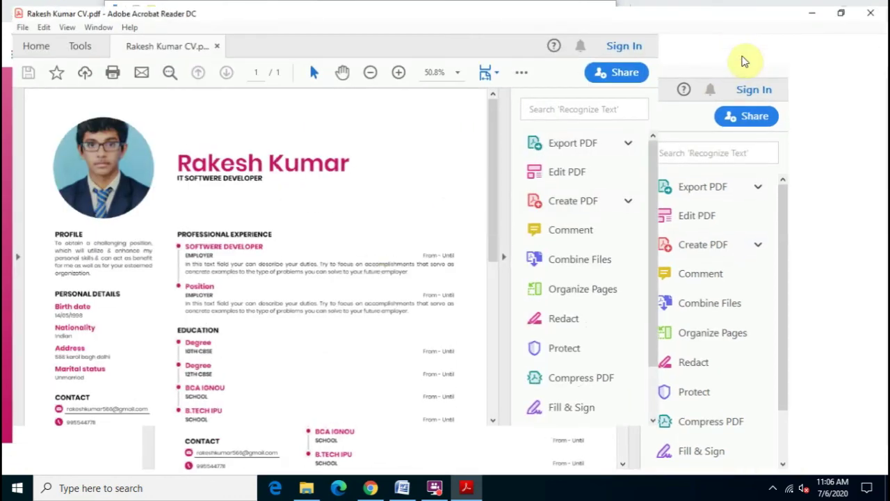
scroll(427, 322, down, 1)
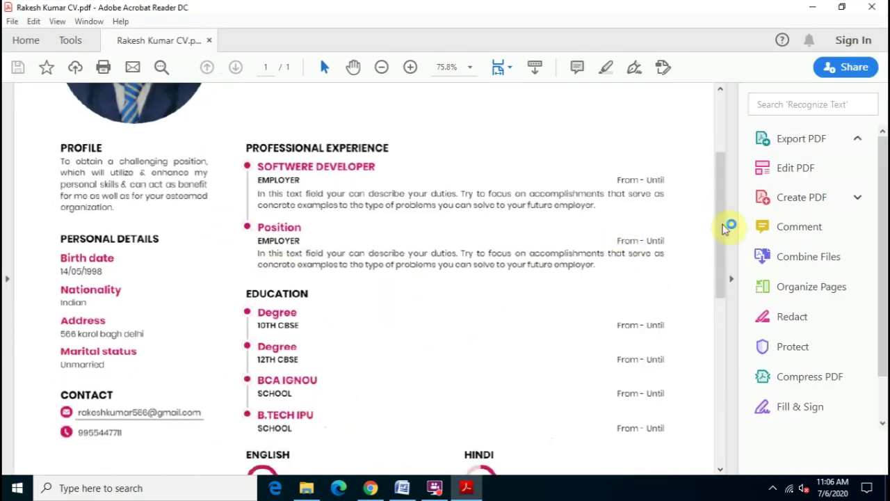
click(723, 230)
drag(724, 229, 720, 124)
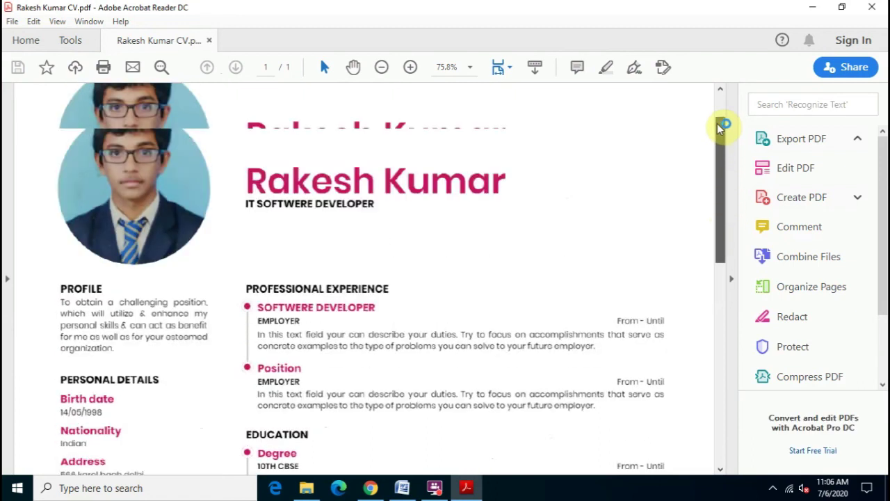